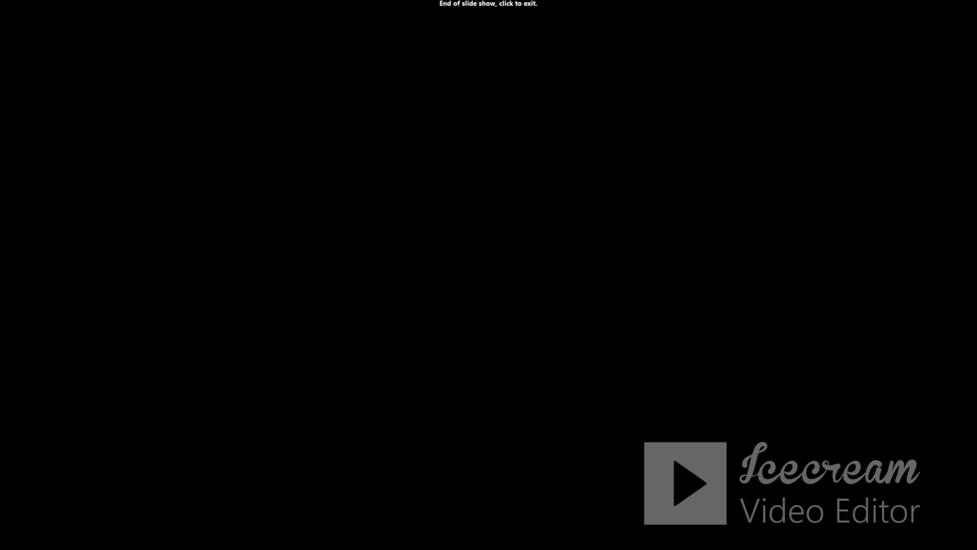
Step: Exit the finished slide show, minimize the presentation, and open the Grammarly app through a Windows search
left_click(650, 408)
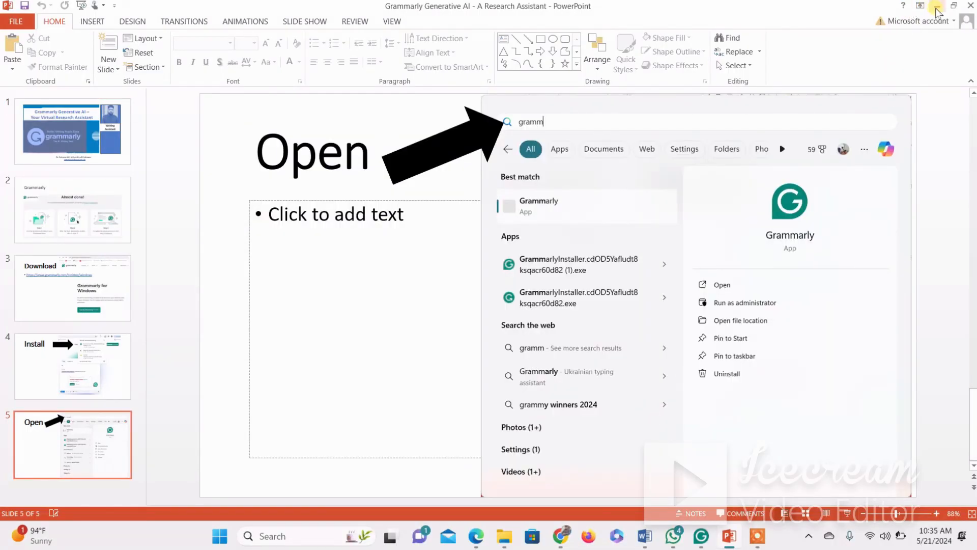
left_click(937, 7)
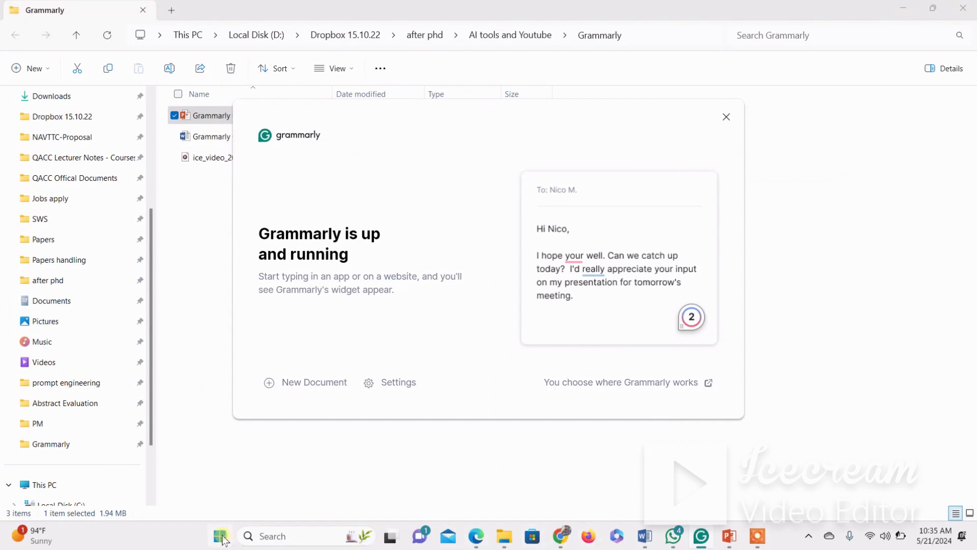
left_click(222, 540)
type("g")
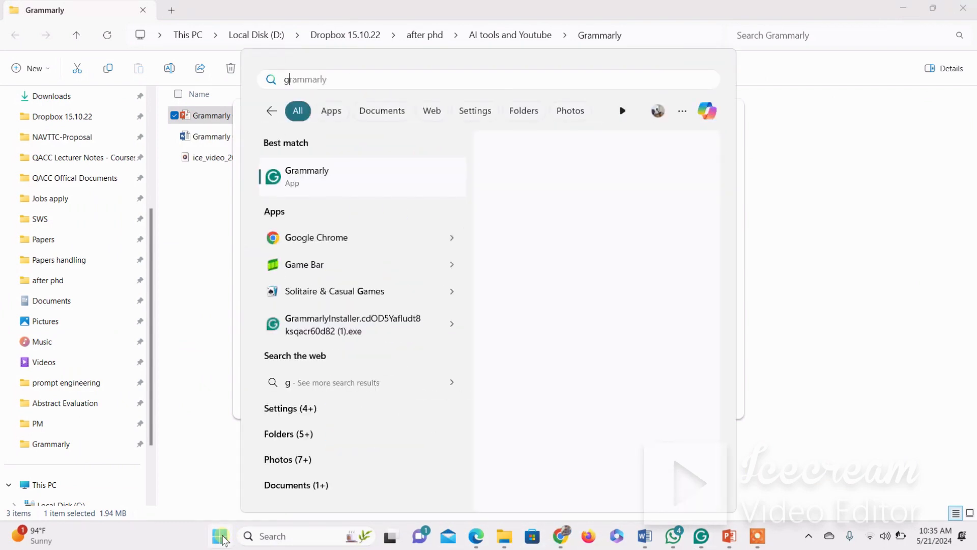
left_click(311, 177)
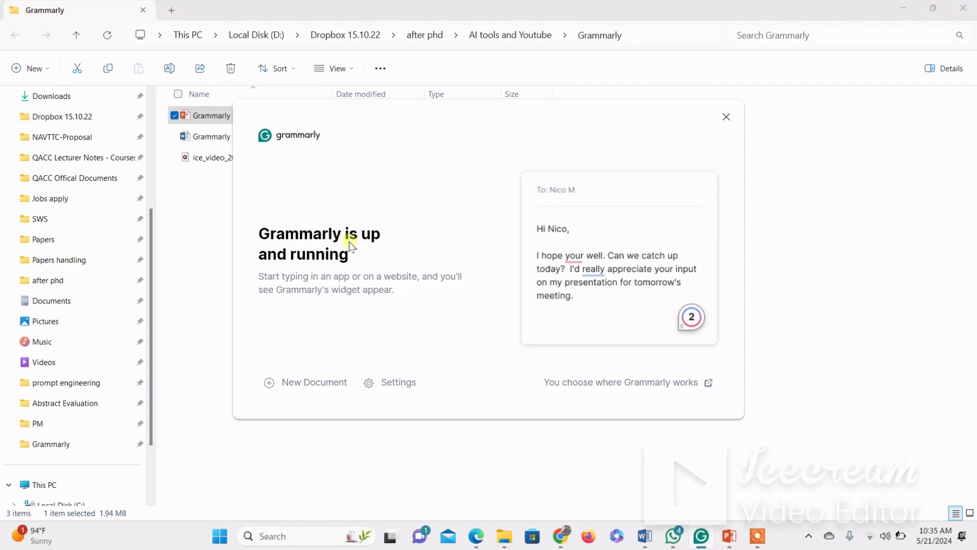
Step: Review Grammarly's customization settings, including language, generative AI and shortcut options, and close the settings
left_click(410, 385)
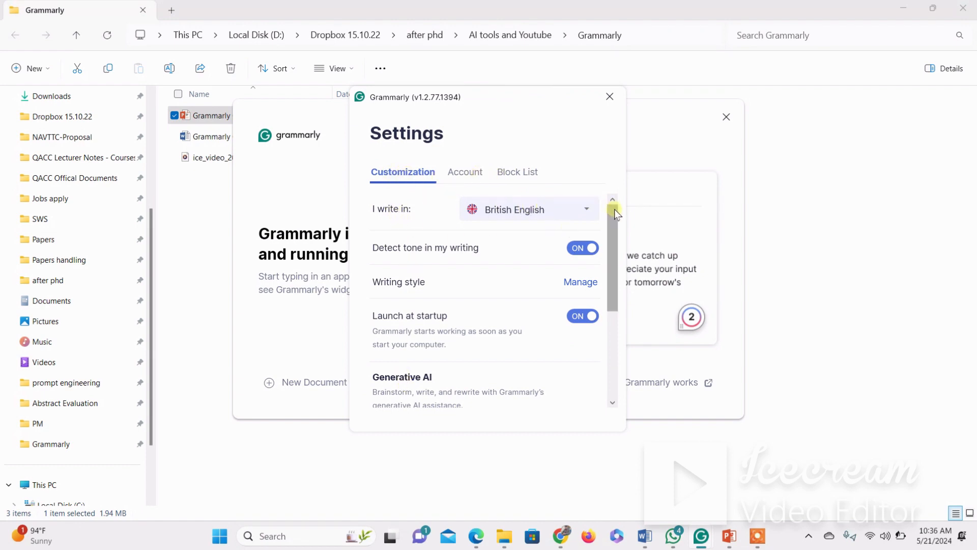
right_click(612, 239)
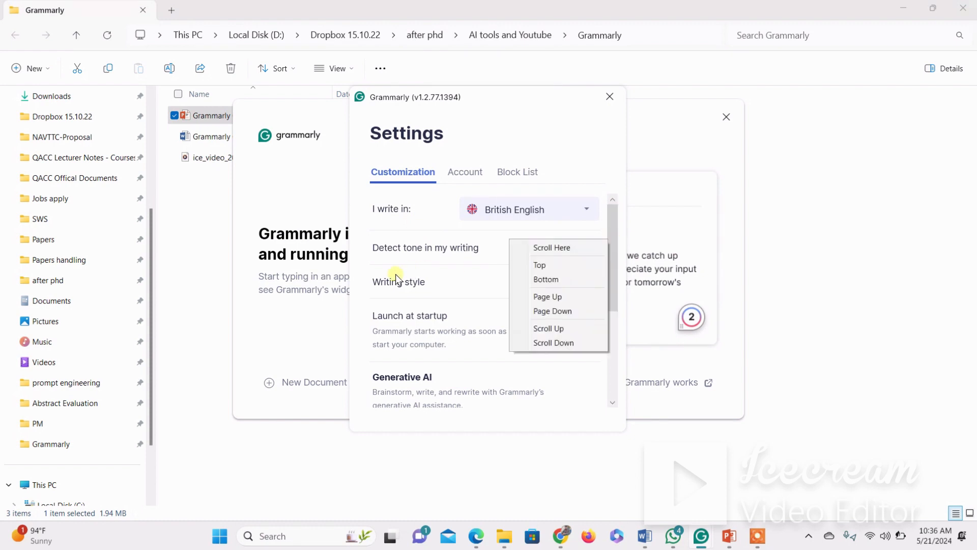
left_click(613, 215)
left_click_drag(613, 217, 616, 290)
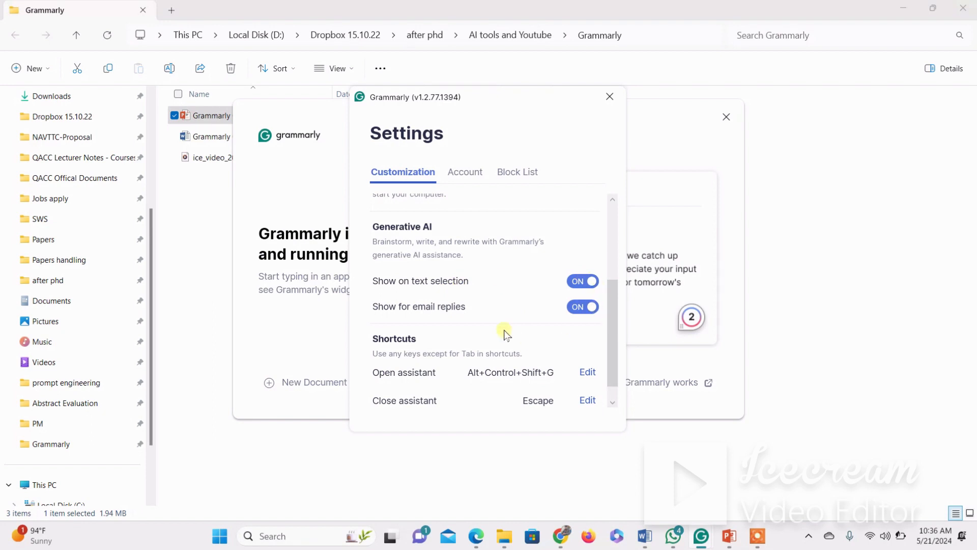
left_click(610, 98)
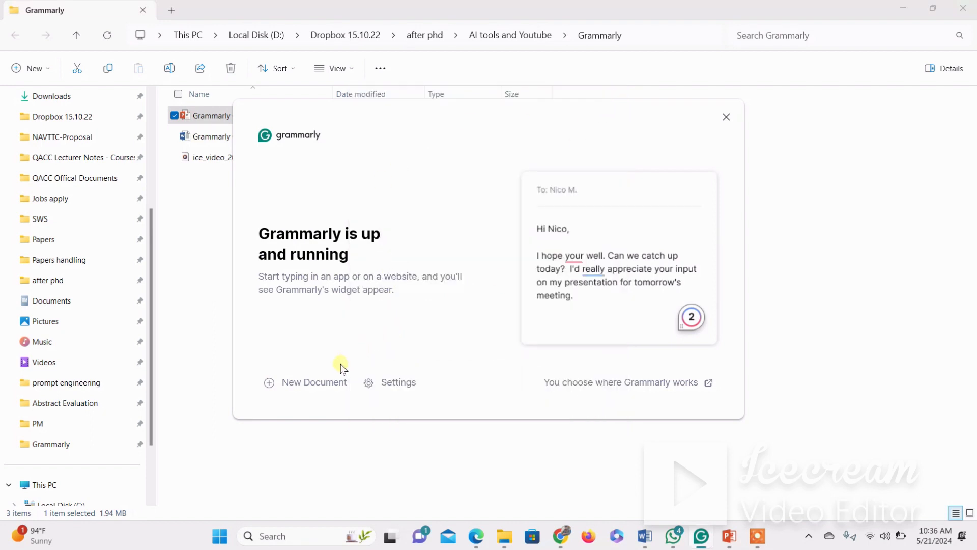
Step: Create a new Grammarly document and copy the title "Algorithm Selection Using Edge ML and Case-based Reasoning" from the Grammarly Generative AI prompts Word file
left_click(326, 382)
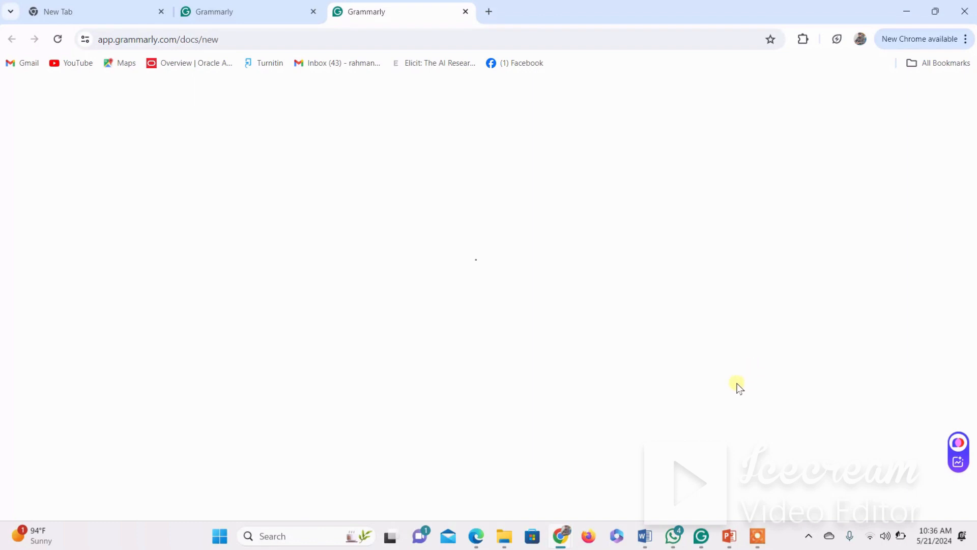
mouse_move(648, 541)
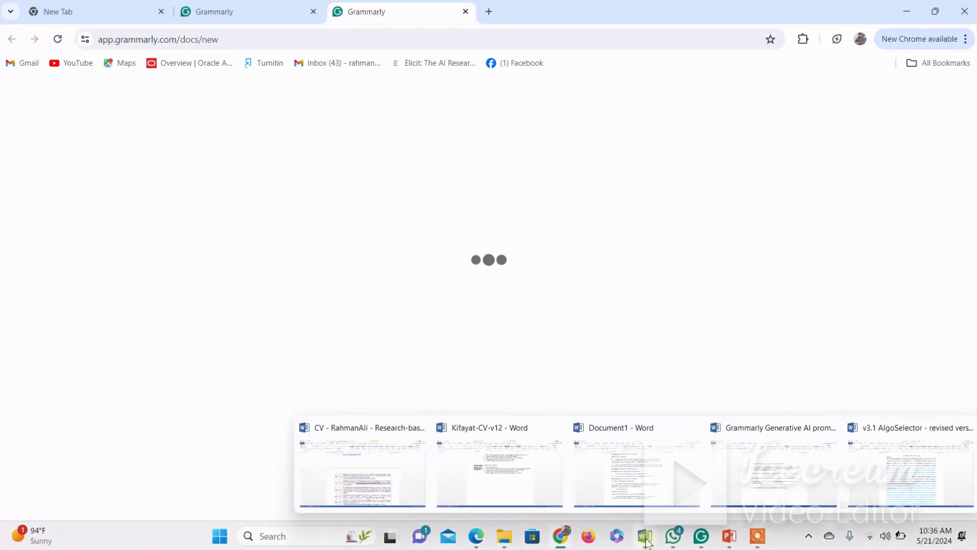
left_click(781, 459)
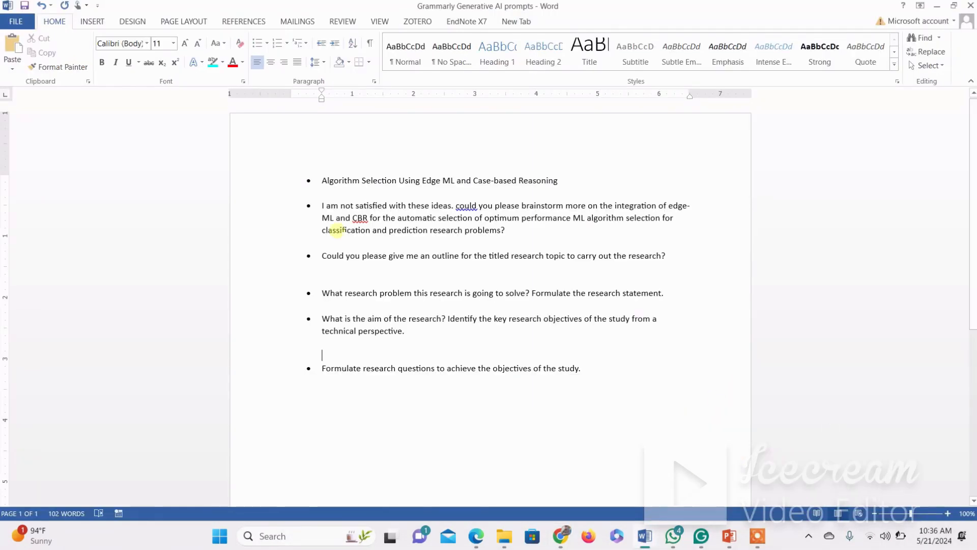
left_click_drag(322, 180, 553, 179)
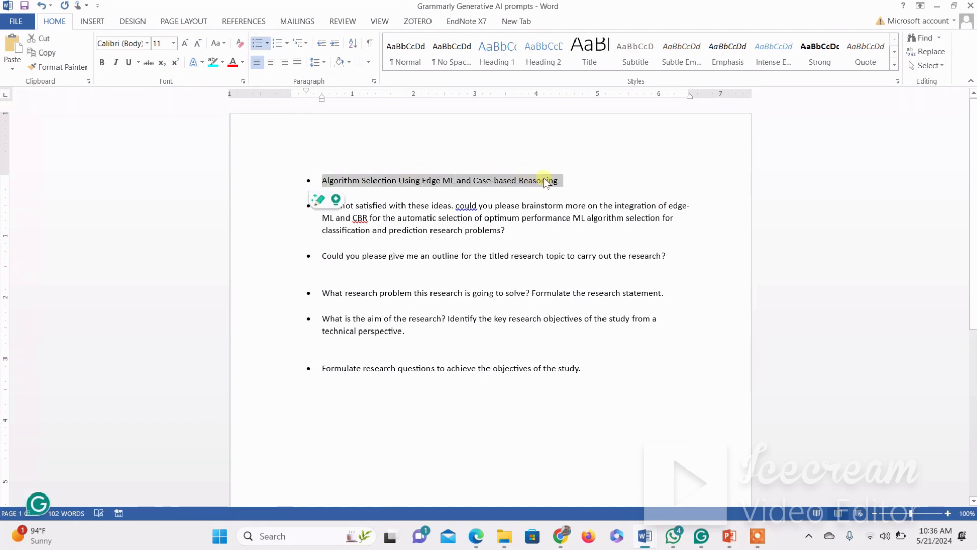
right_click(546, 180)
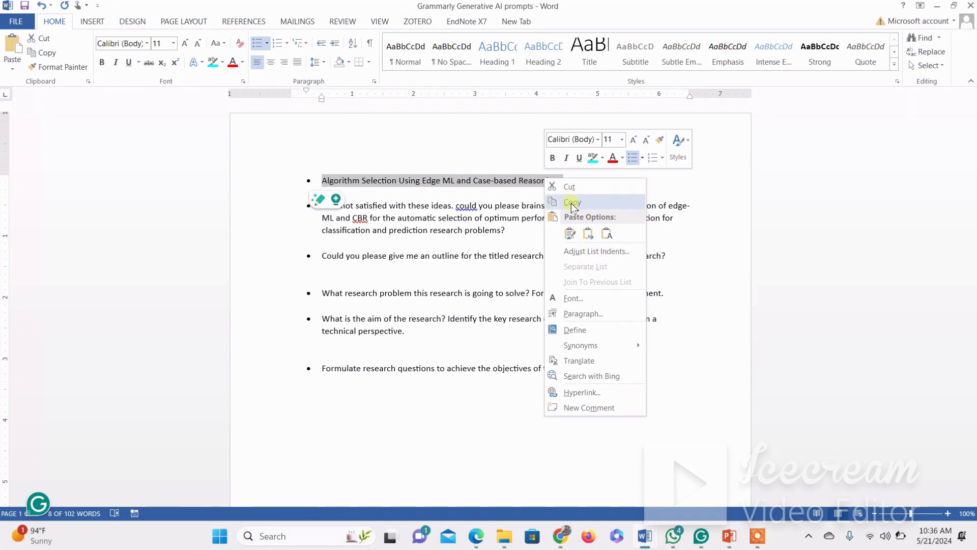
left_click(572, 203)
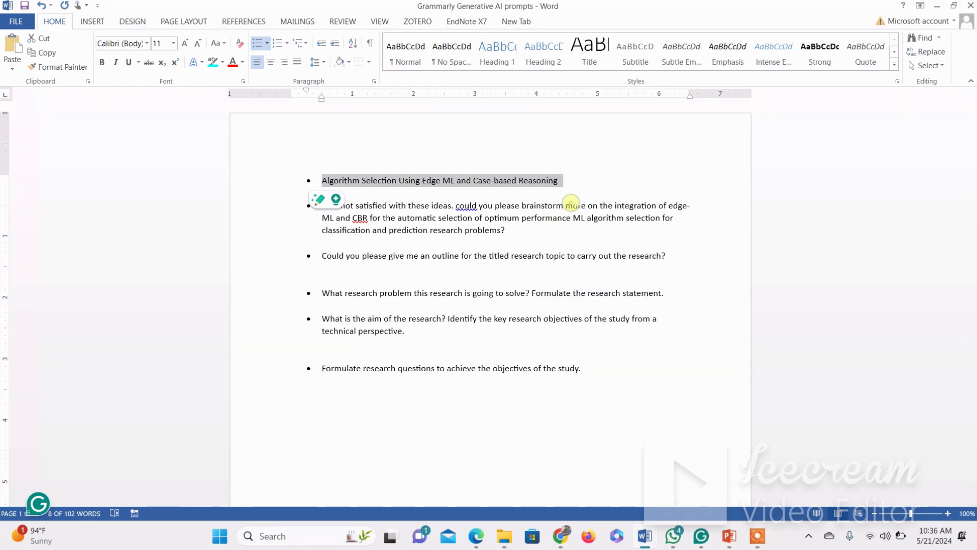
Step: Return to the new Grammarly document, paste the copied title as plain text and remove its bullet
left_click(939, 6)
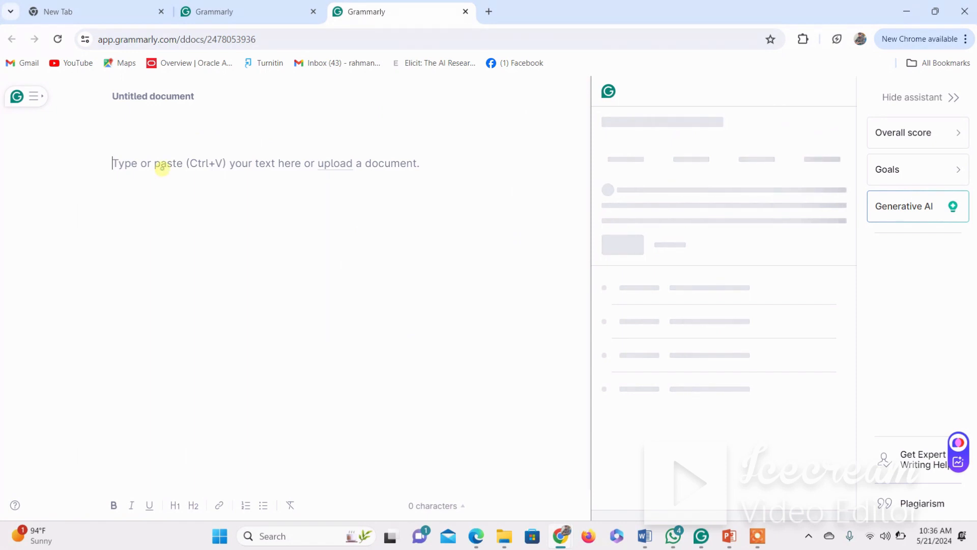
right_click(162, 170)
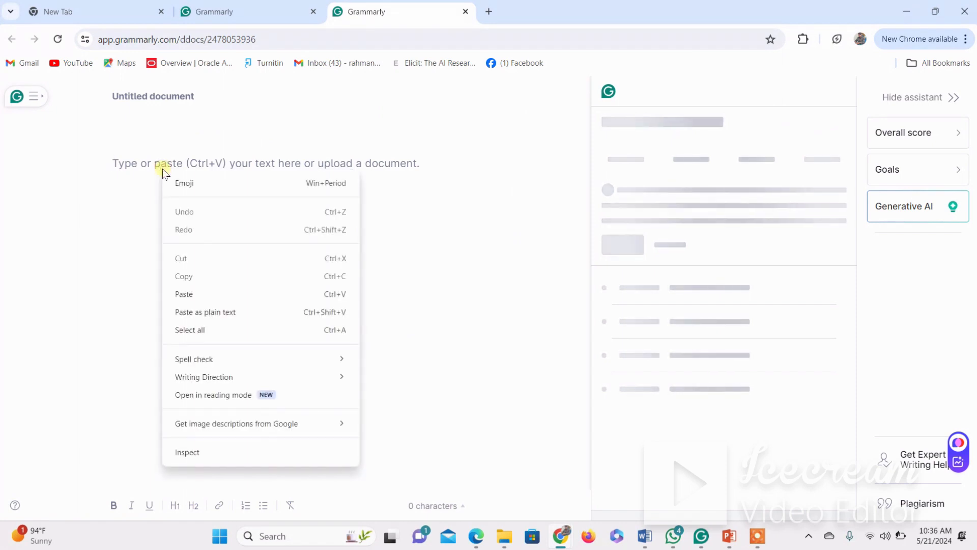
left_click(206, 313)
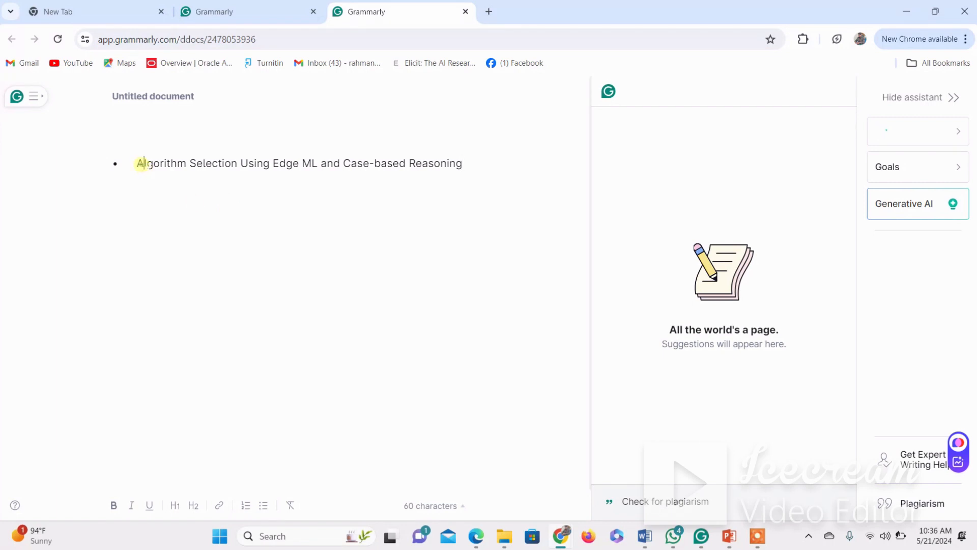
key("BackSpace")
key("BackSpace")
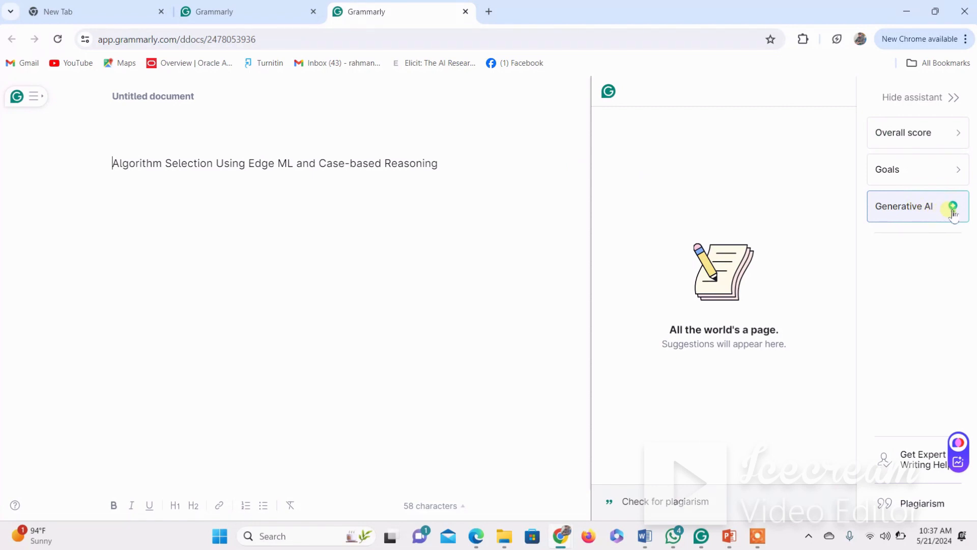
Step: Select the title and have Grammarly's Generative AI run "Brainstorm topics for my assignment" from its full list of ideas
left_click(954, 213)
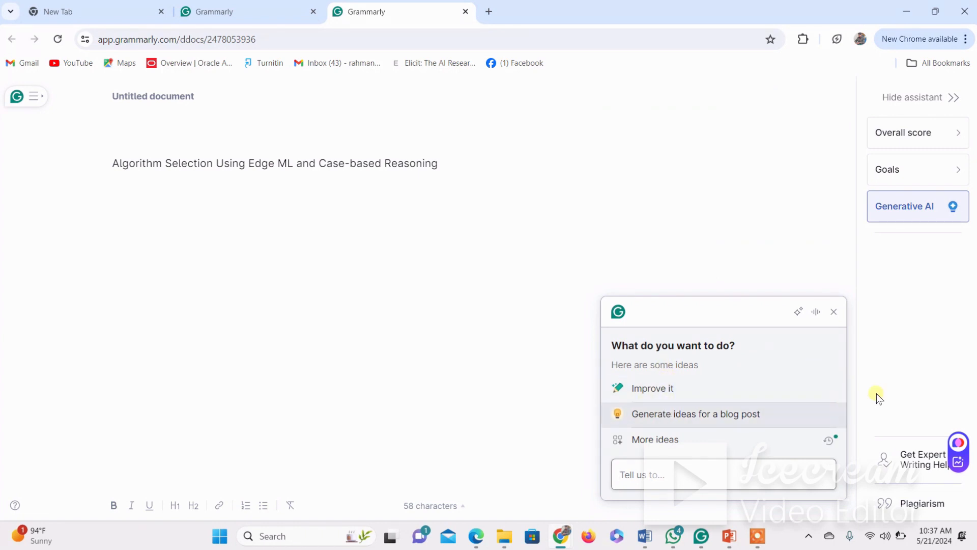
left_click(662, 441)
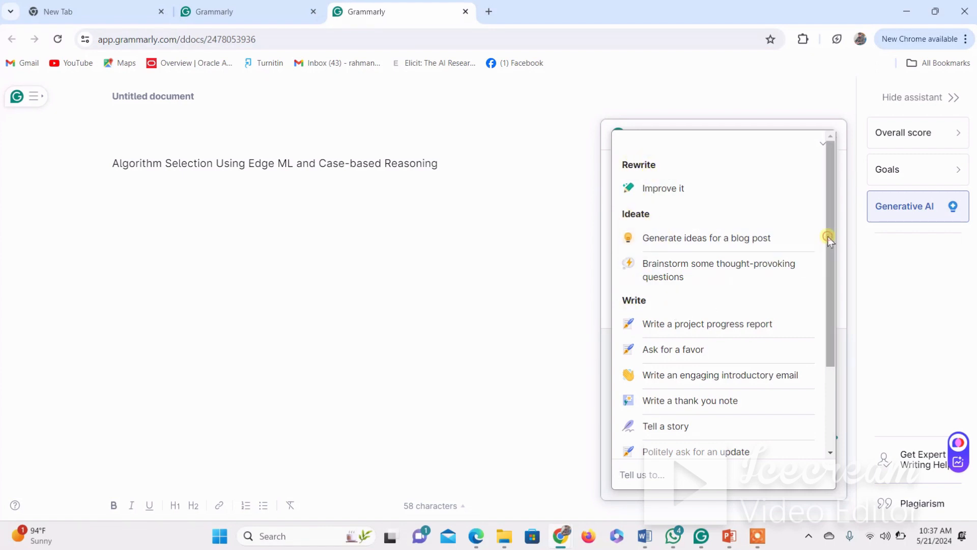
right_click(830, 294)
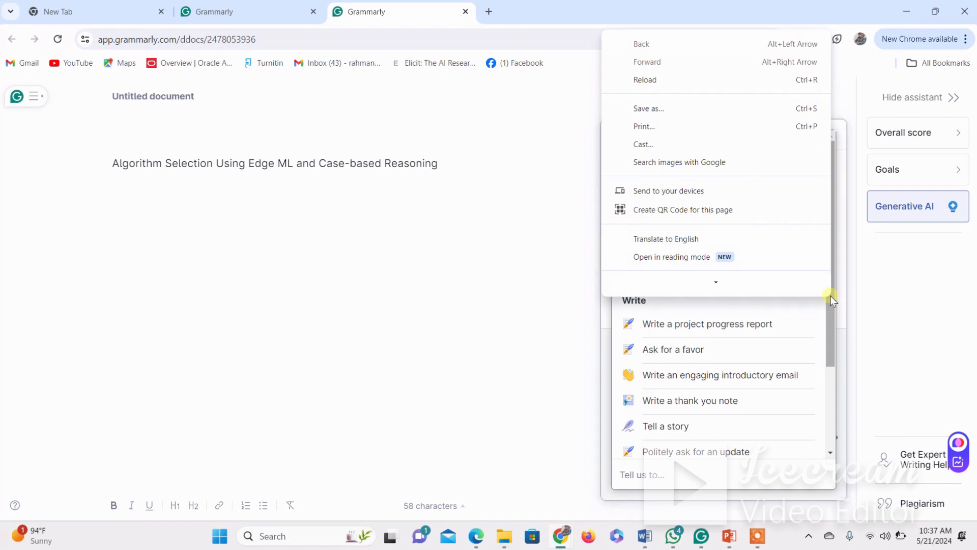
left_click(830, 295)
left_click_drag(830, 321, 829, 420)
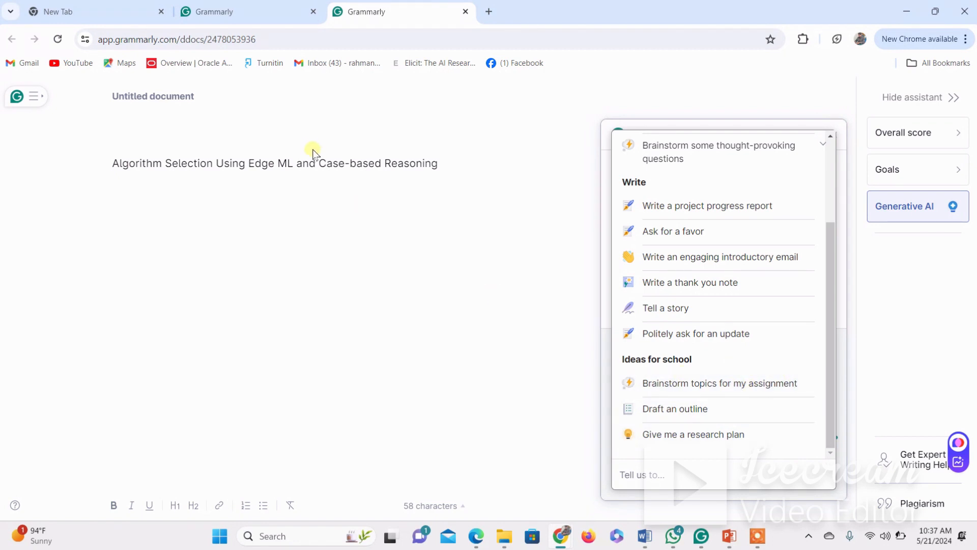
triple_click(326, 163)
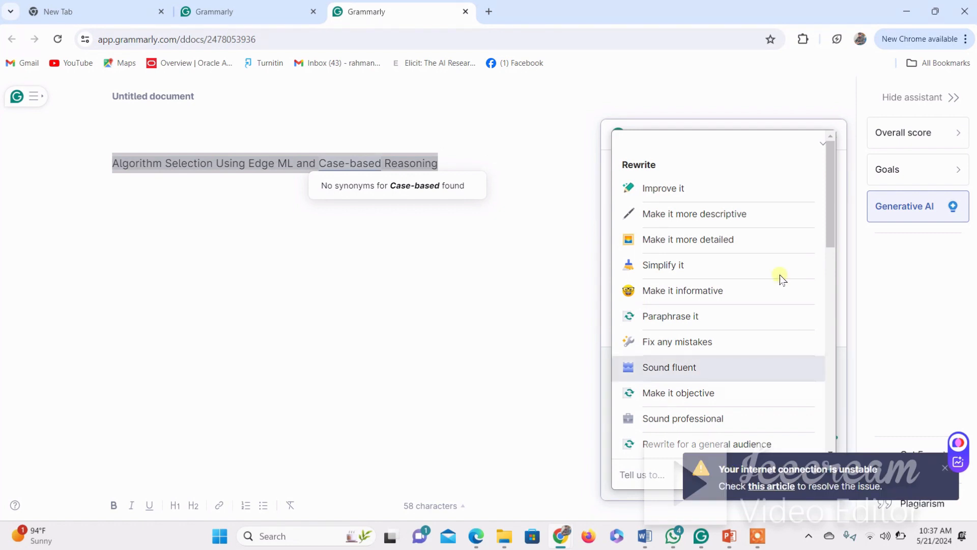
left_click_drag(831, 210, 817, 415)
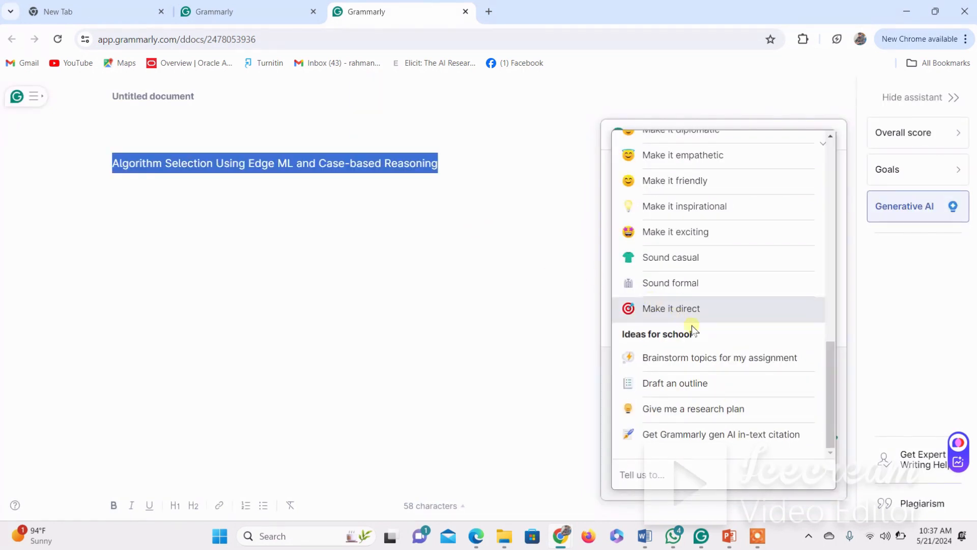
left_click(719, 358)
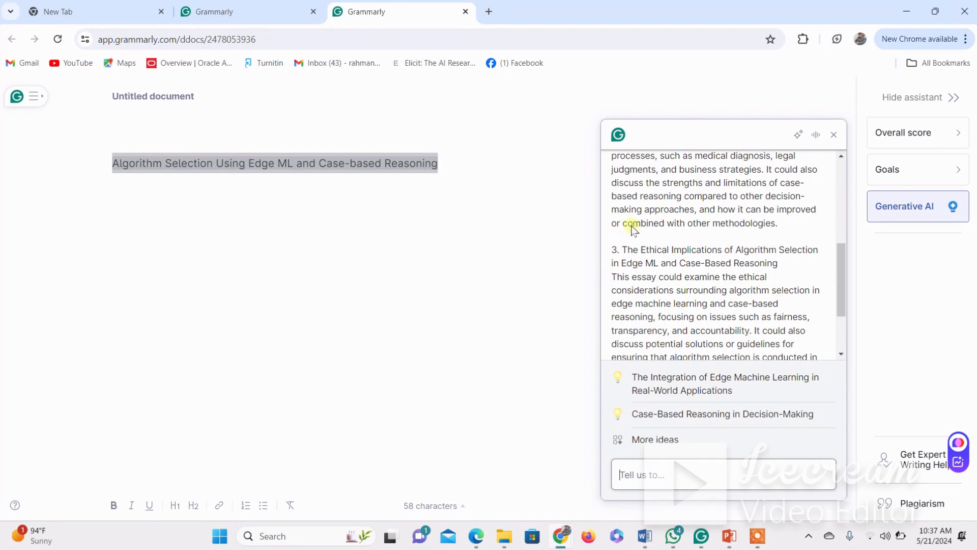
Step: Look through the brainstormed topics and their follow-up ideas, and start a new line below the document's title
left_click_drag(845, 275, 848, 319)
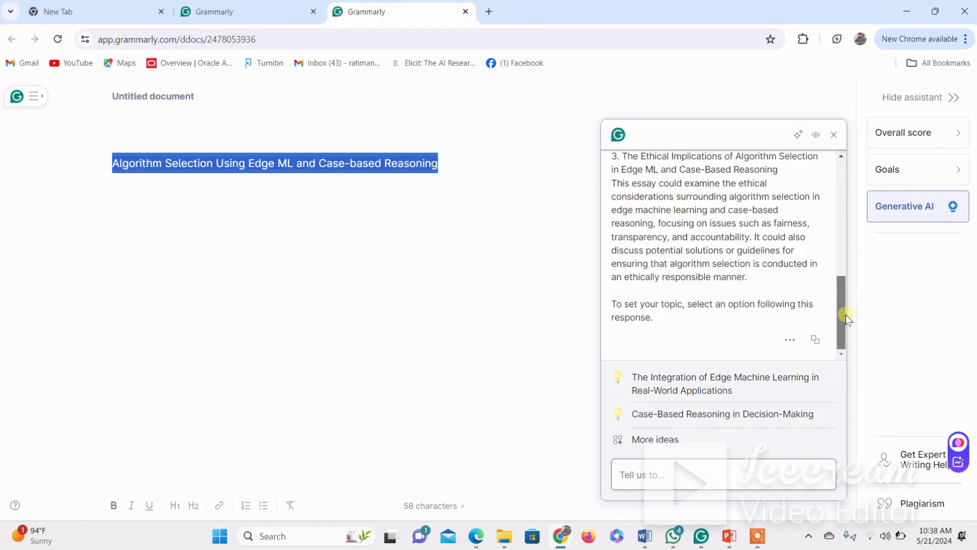
left_click(668, 441)
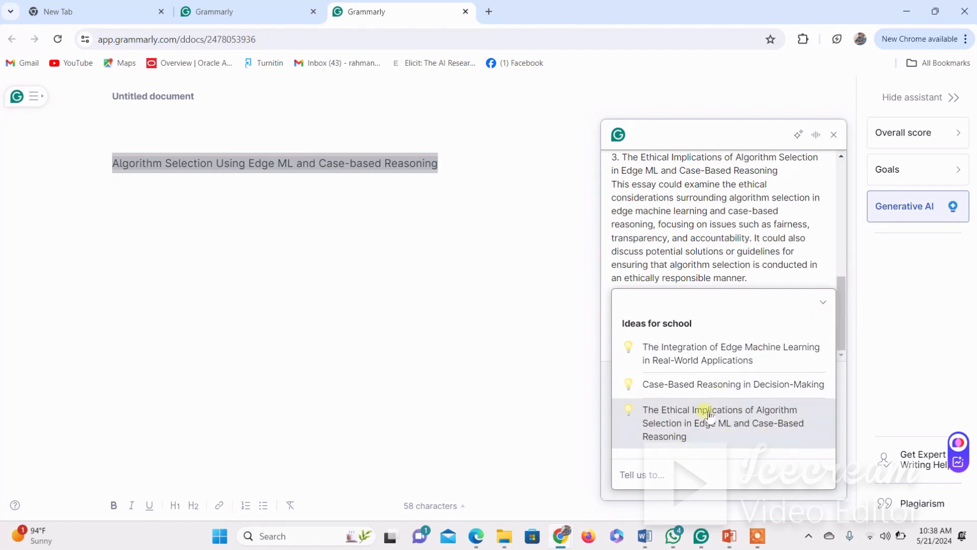
left_click(537, 170)
left_click(485, 165)
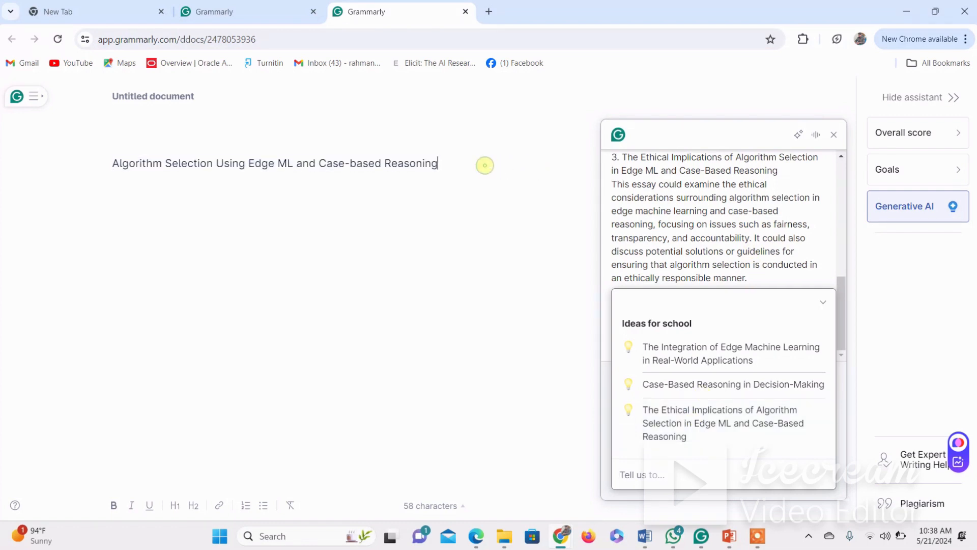
key("Return")
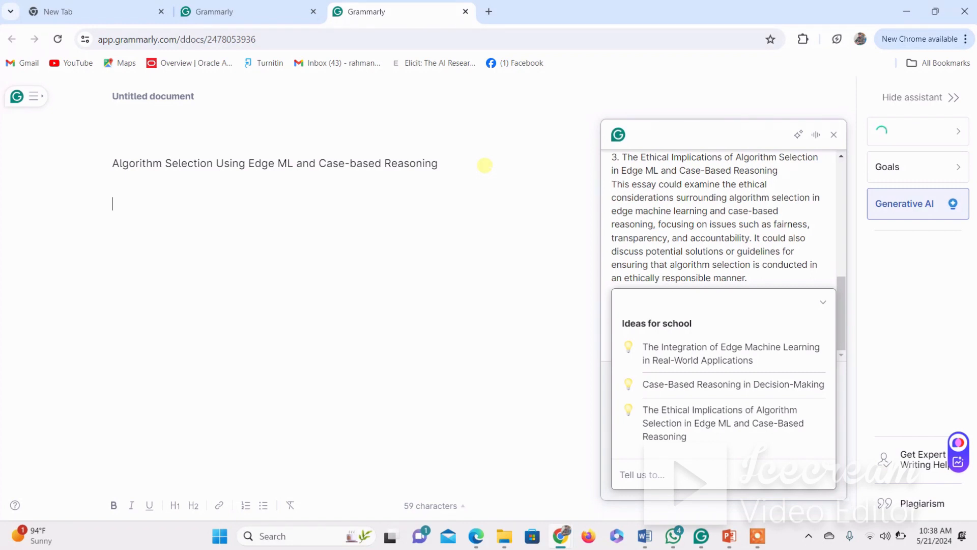
Step: Copy the brainstormed topics result, paste it below the document's title and accept the default writing goals
left_click(823, 299)
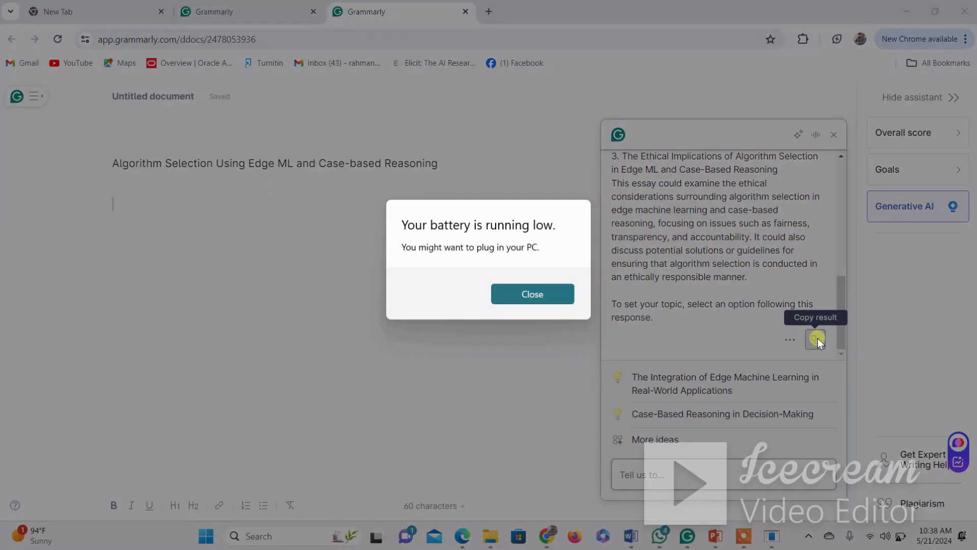
left_click(513, 292)
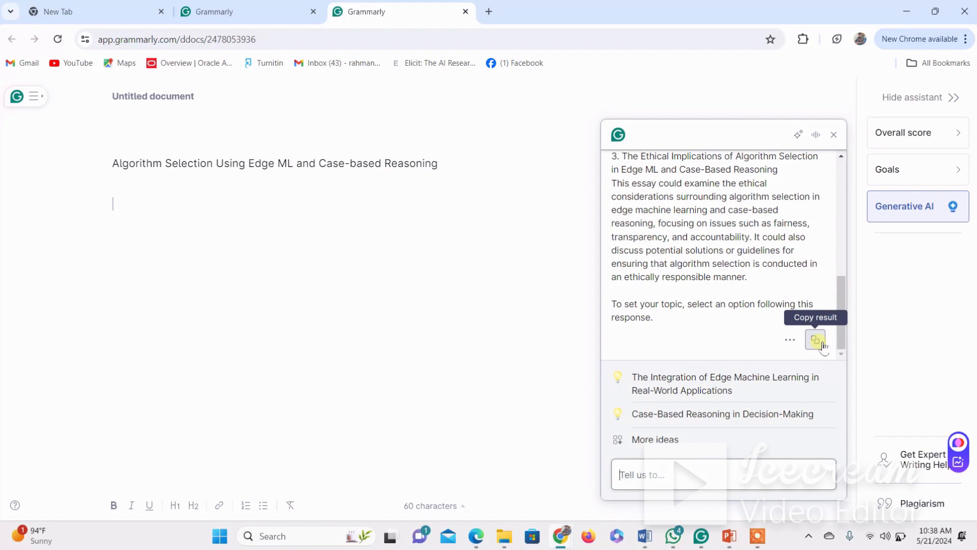
left_click(816, 340)
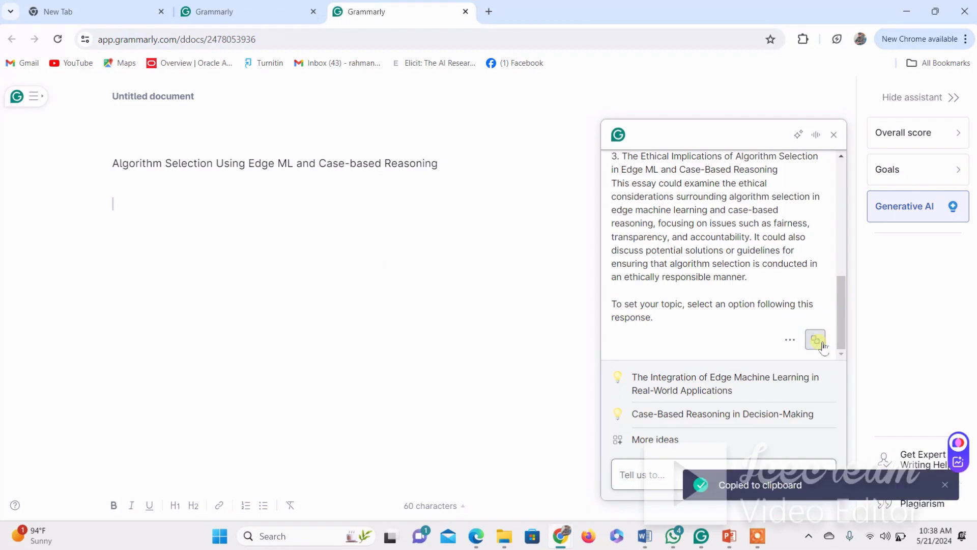
right_click(218, 281)
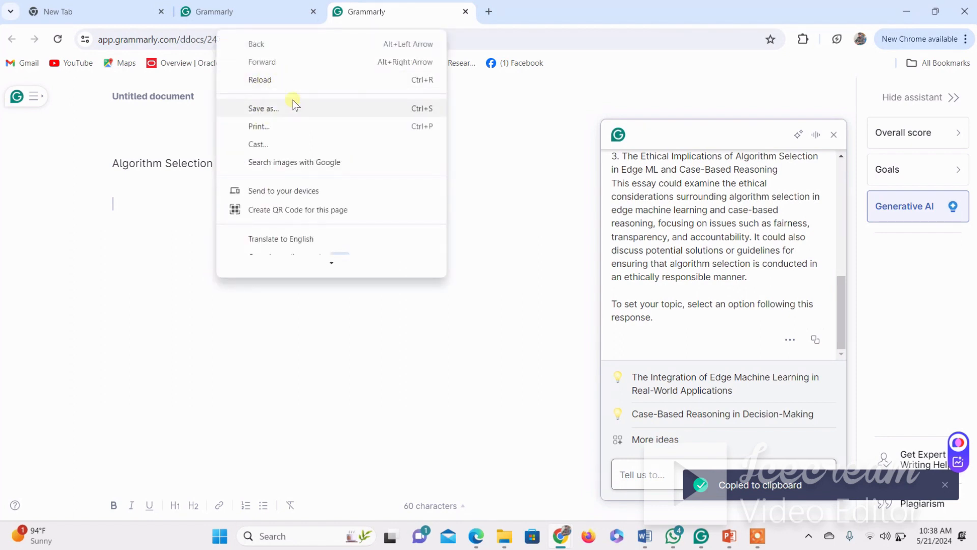
left_click(816, 341)
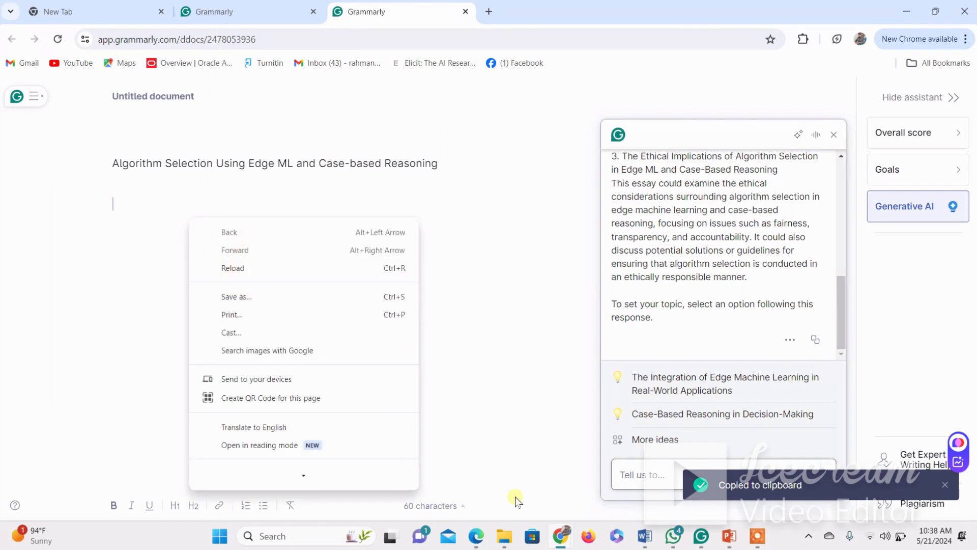
left_click(426, 311)
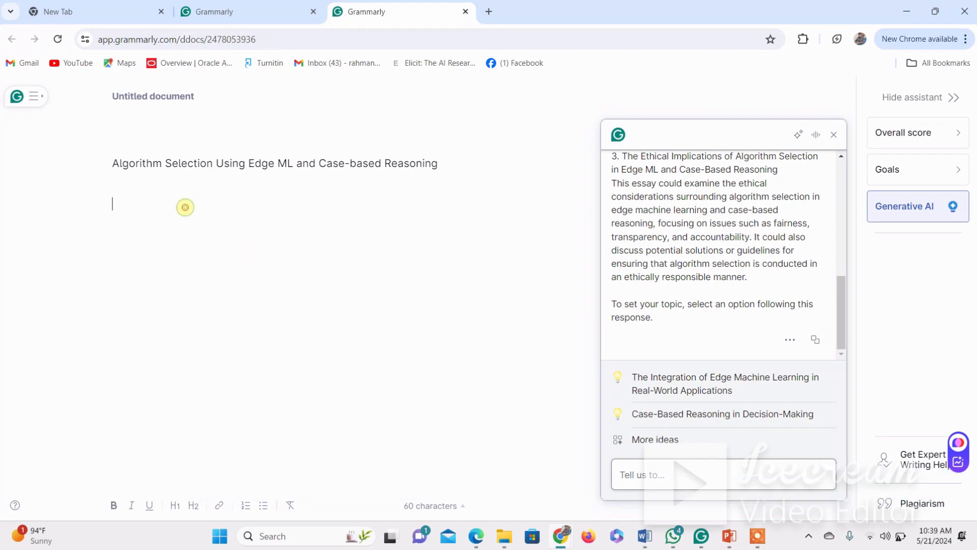
right_click(185, 207)
left_click(222, 338)
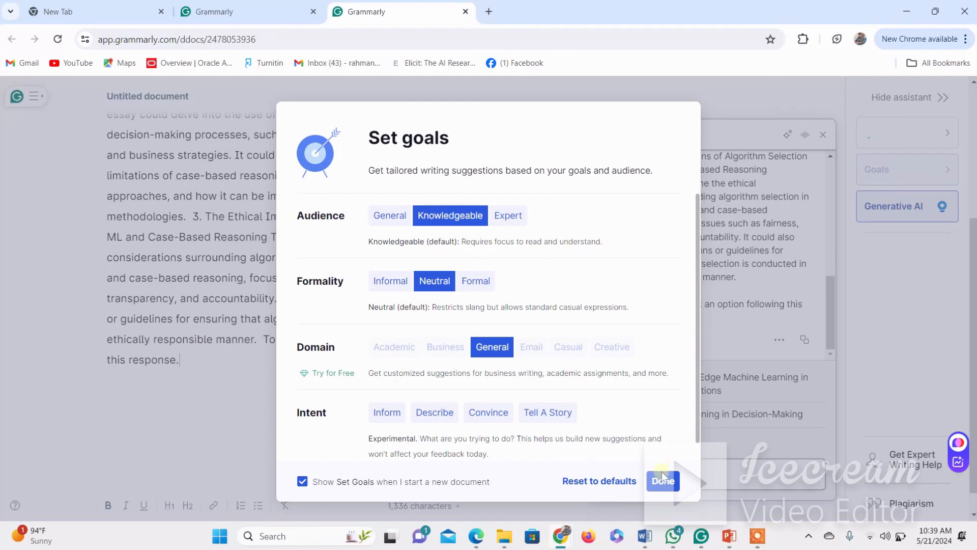
left_click(664, 481)
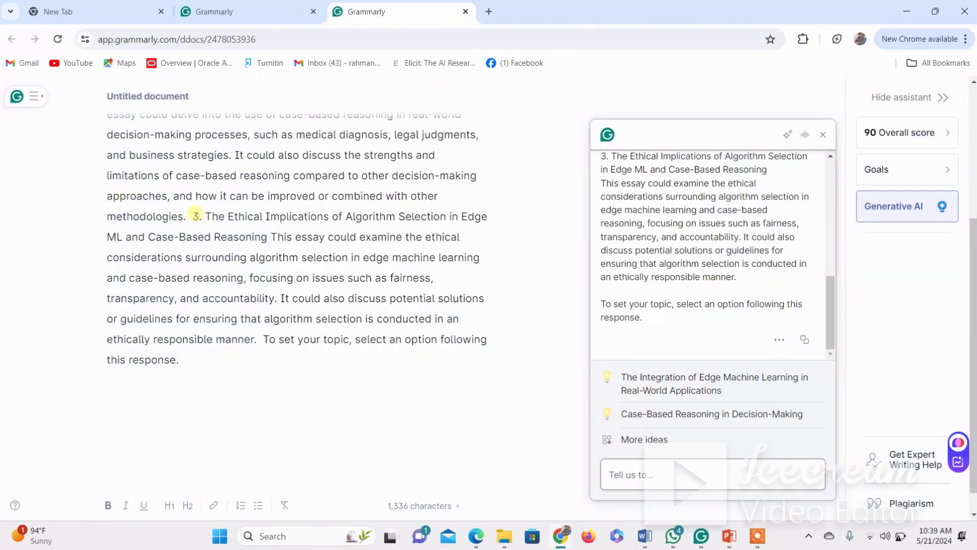
Step: Separate the second and third pasted topics into their own paragraphs with a blank line before each
left_click(194, 216)
key("Return")
key("Return")
scroll(195, 213, "up", 3)
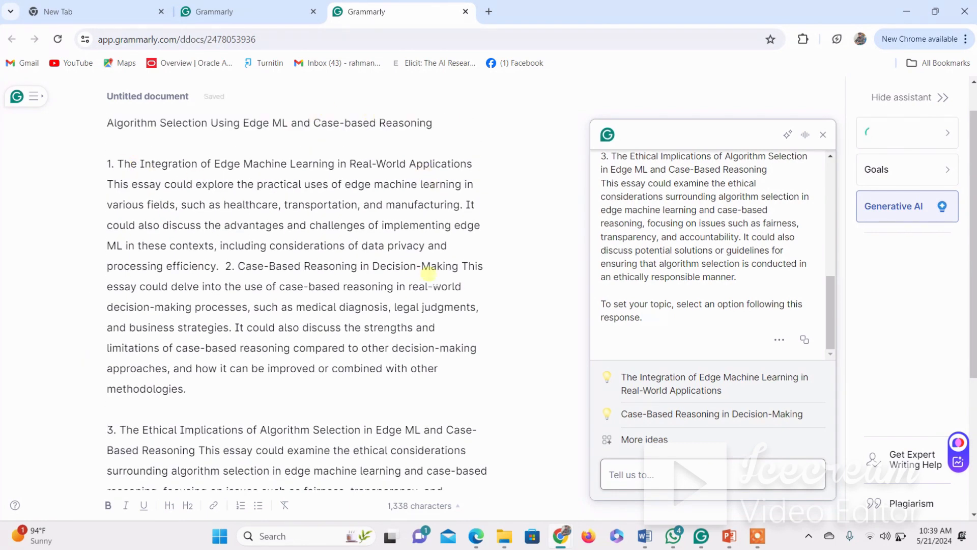
left_click(226, 266)
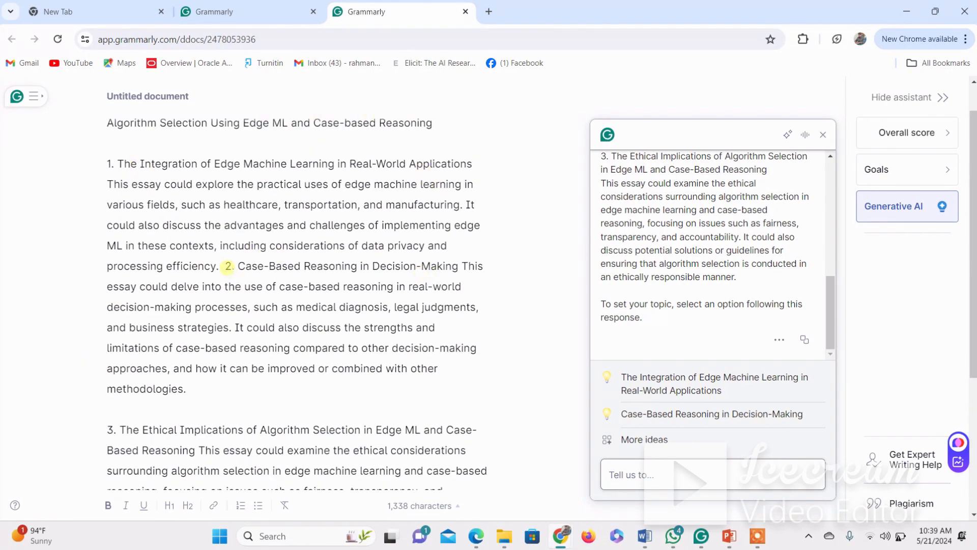
key("Return")
key("Return")
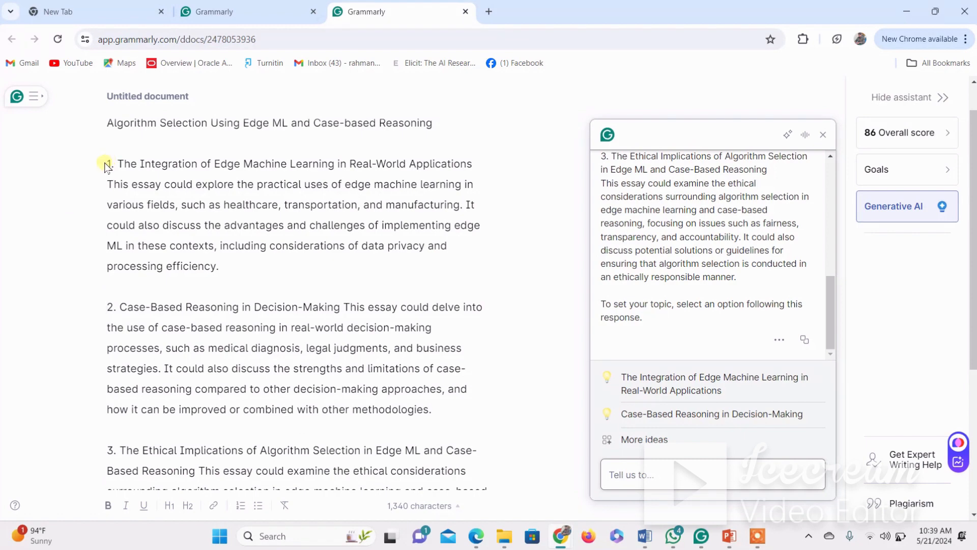
Step: Delete all three pasted topics, leaving only the title in the document
left_click_drag(107, 162, 501, 362)
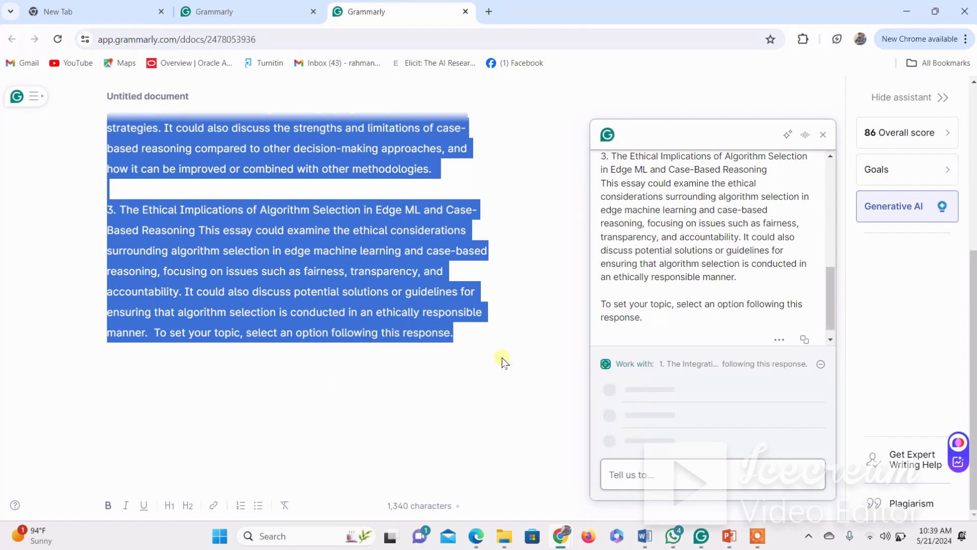
key("BackSpace")
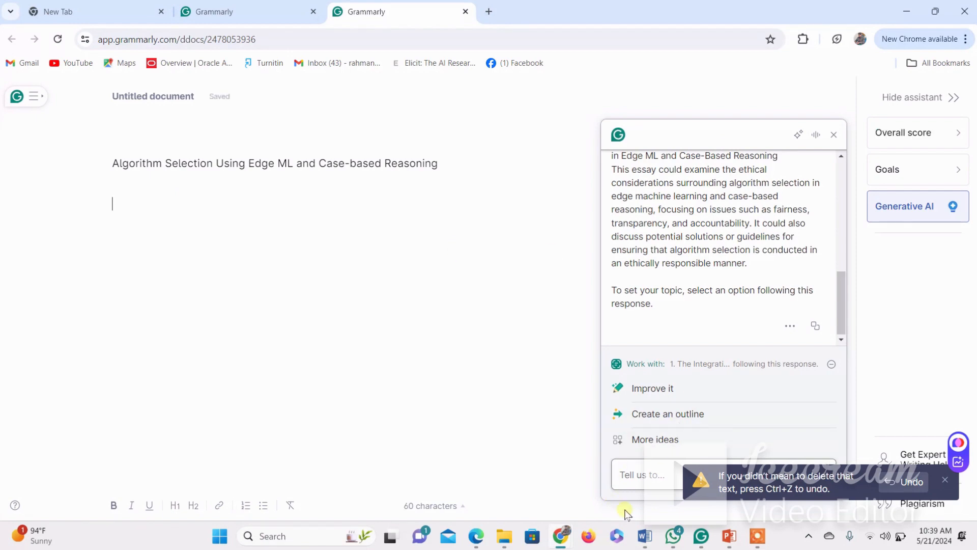
Step: Copy the prompt starting "I am not satisfied with these ideas" from the Grammarly Generative AI prompts Word file and return to Grammarly
mouse_move(645, 538)
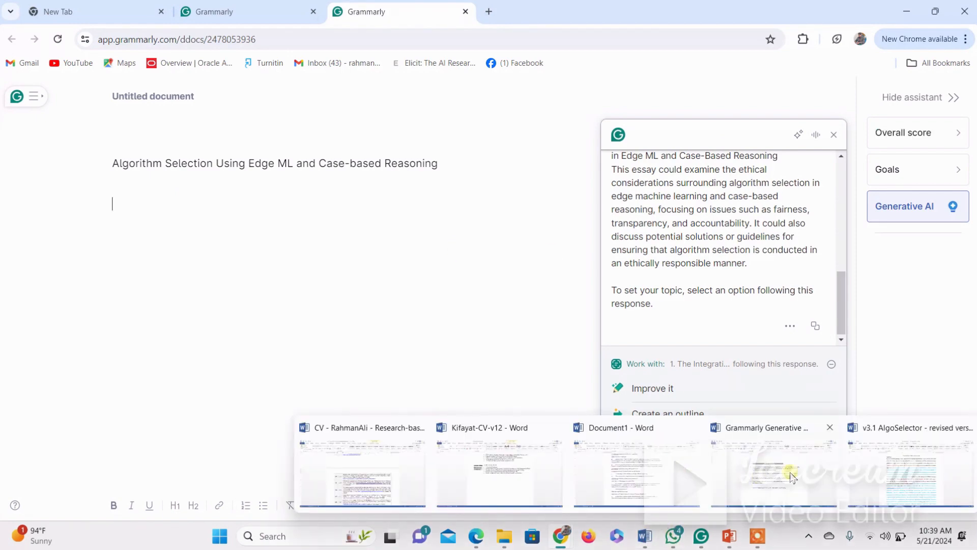
left_click(779, 471)
triple_click(390, 209)
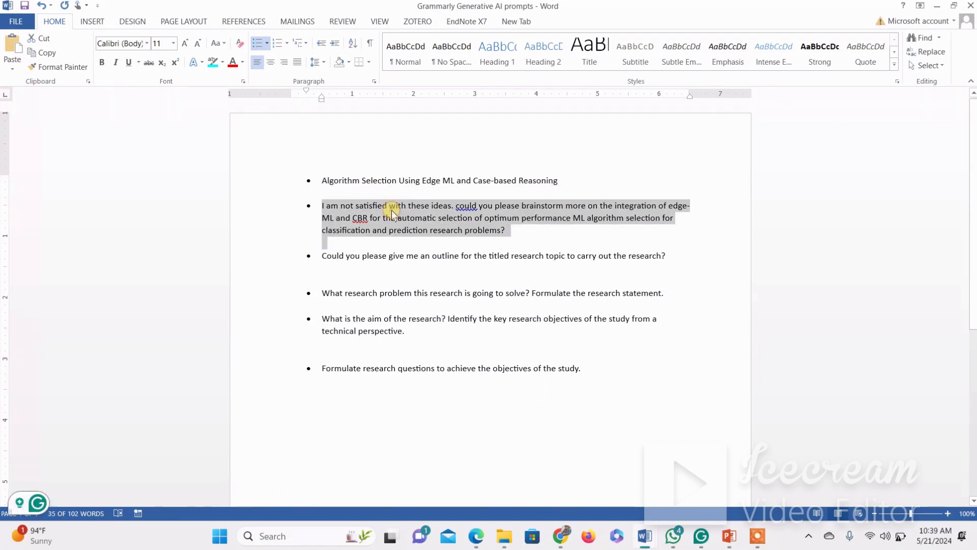
right_click(420, 234)
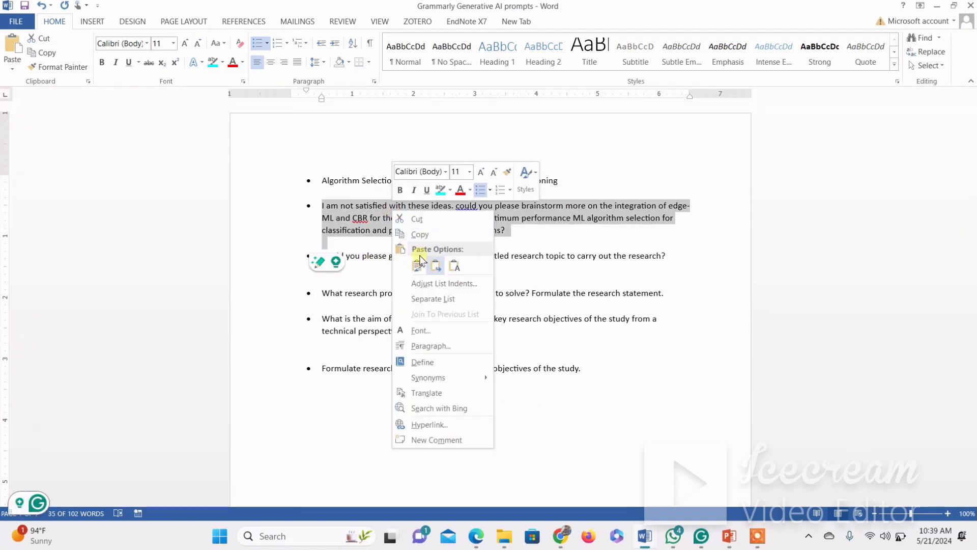
left_click(419, 234)
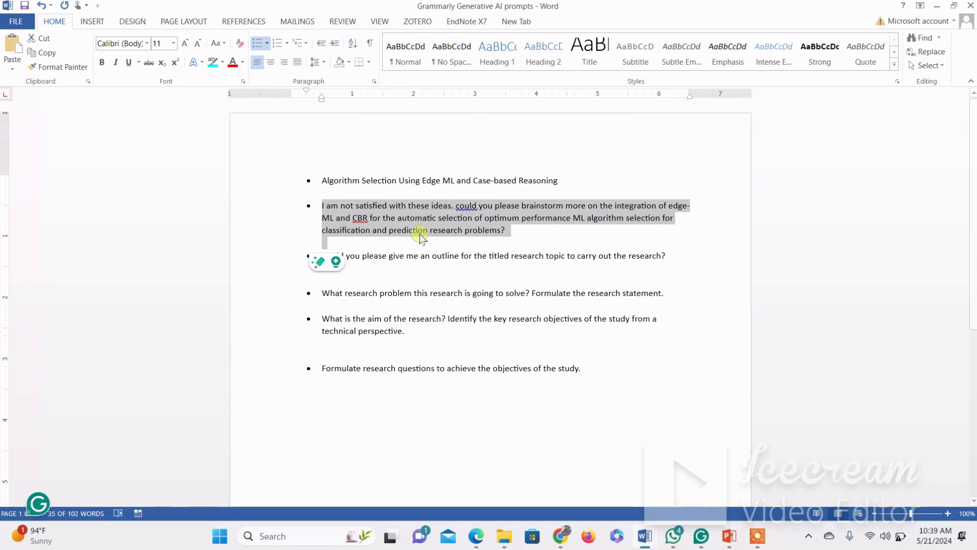
left_click(937, 6)
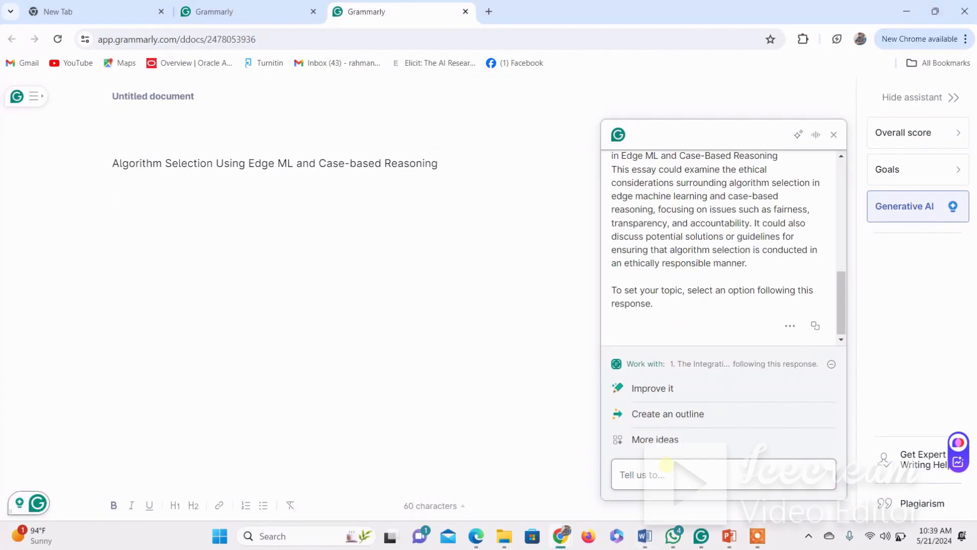
Step: Paste the copied prompt into Grammarly's Generative AI prompt field, remove its bullet and submit it
left_click(669, 474)
right_click(668, 474)
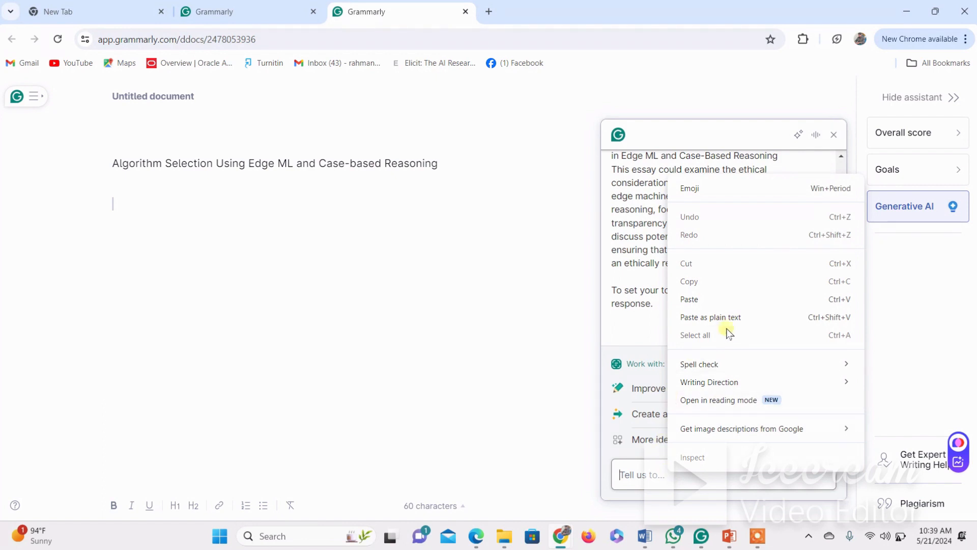
left_click(696, 299)
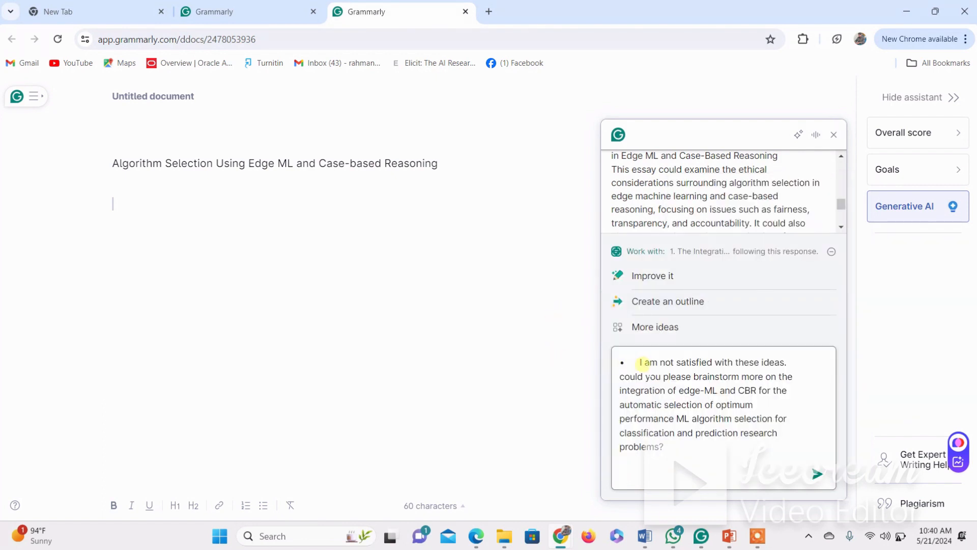
left_click(640, 363)
key("BackSpace")
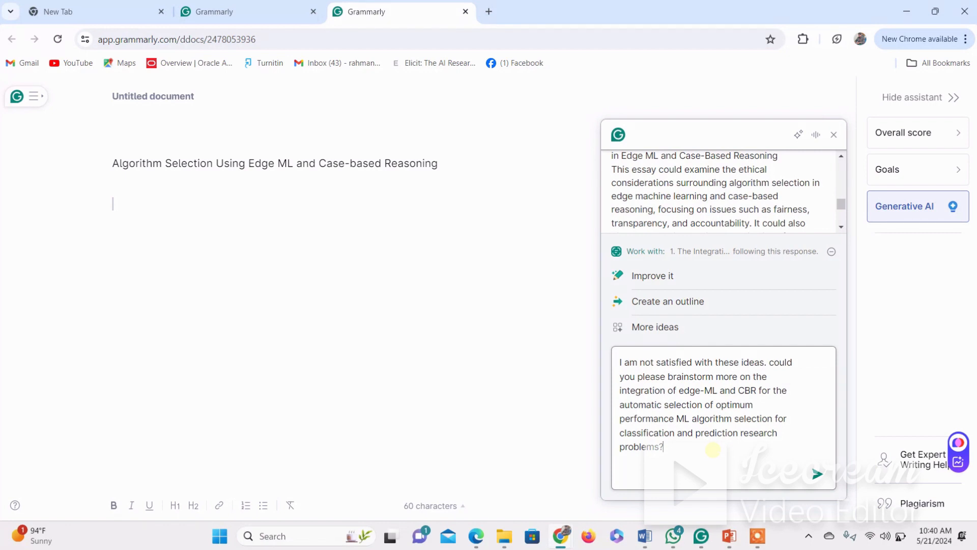
left_click(819, 474)
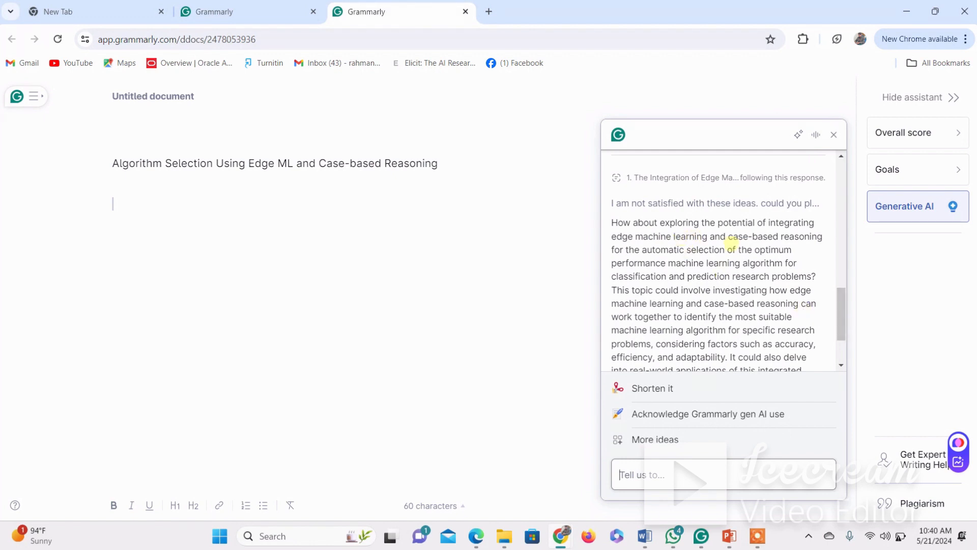
Step: Read through the newly generated research idea, insert it below the document's title and select the inserted paragraph
left_click_drag(839, 298, 843, 322)
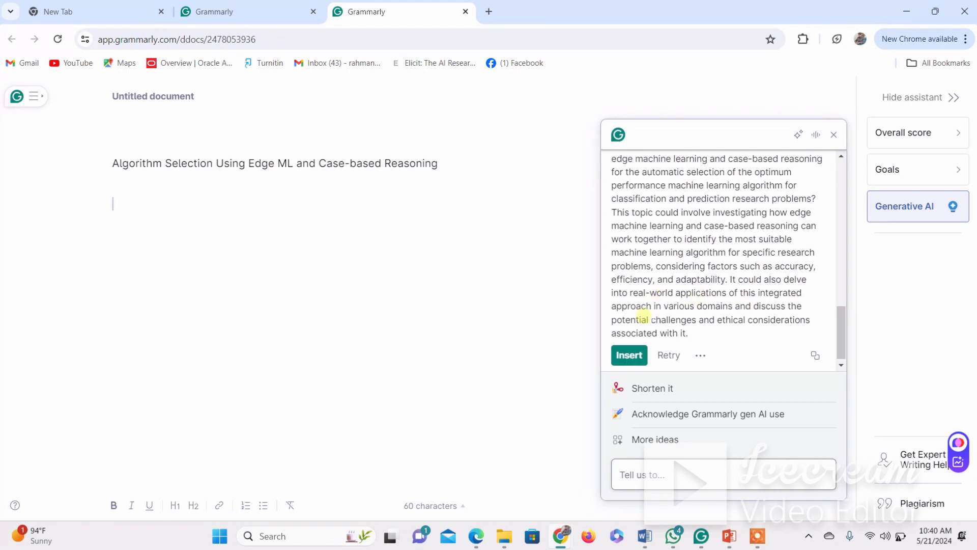
left_click(639, 356)
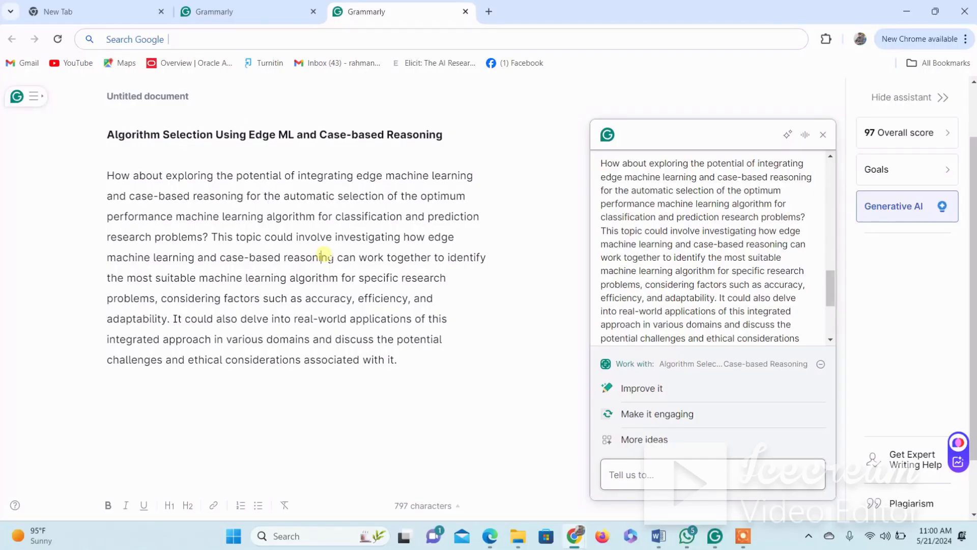
triple_click(324, 255)
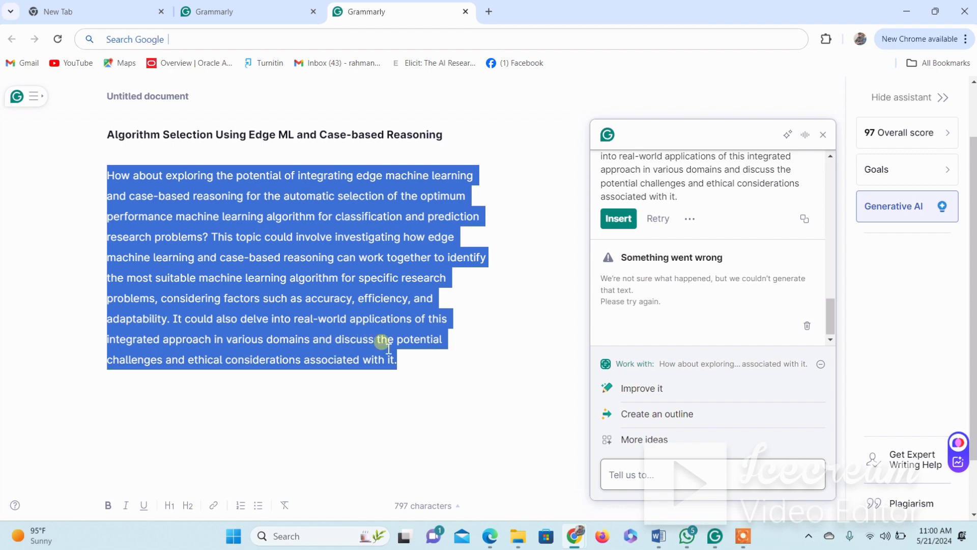
Step: Copy the abstract paragraph starting "In practical data mining" from the Grammarly Generative AI prompts Word file and return to Grammarly
mouse_move(656, 542)
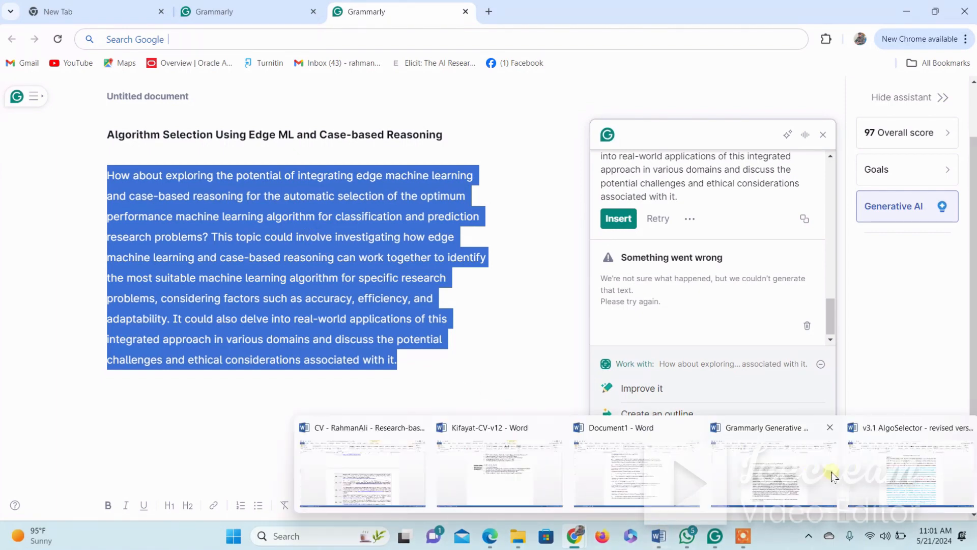
left_click(810, 476)
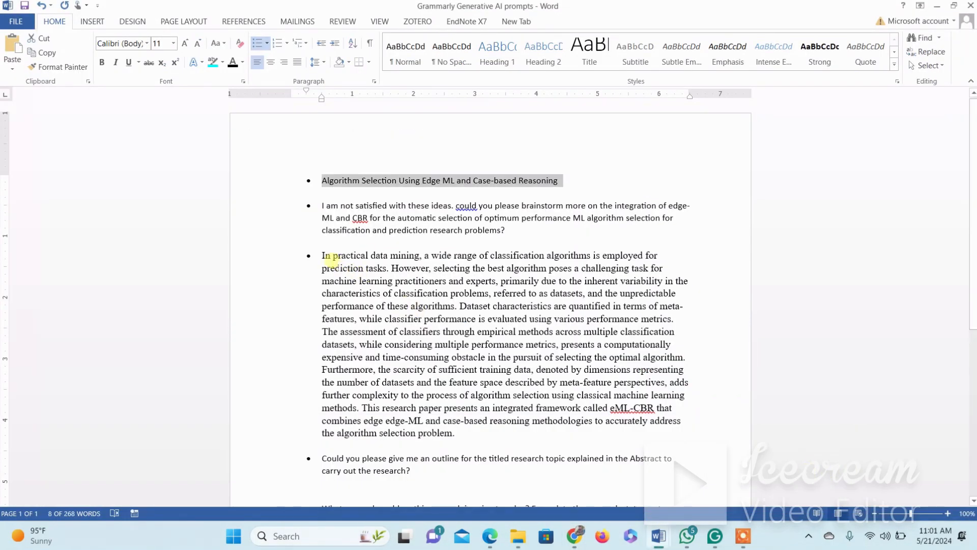
left_click_drag(322, 255, 497, 437)
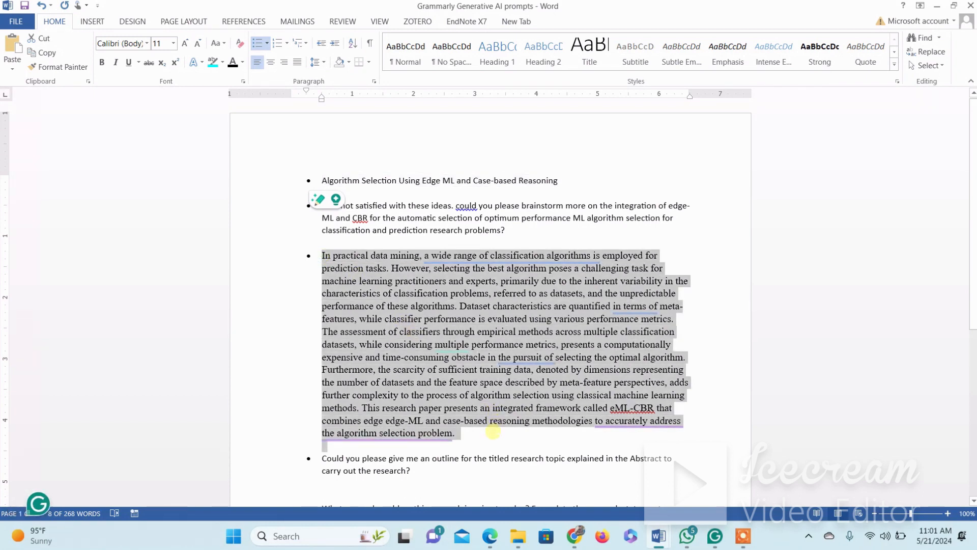
right_click(361, 294)
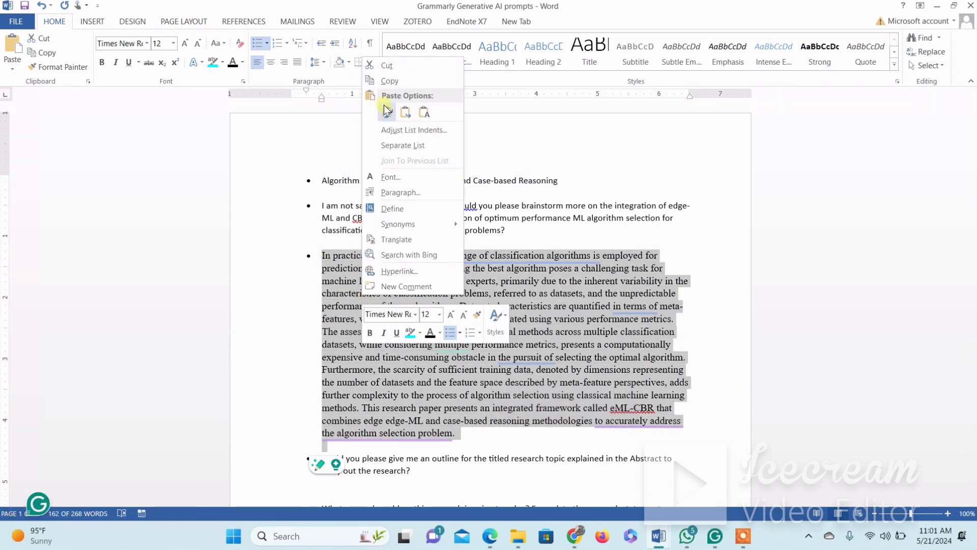
left_click(389, 81)
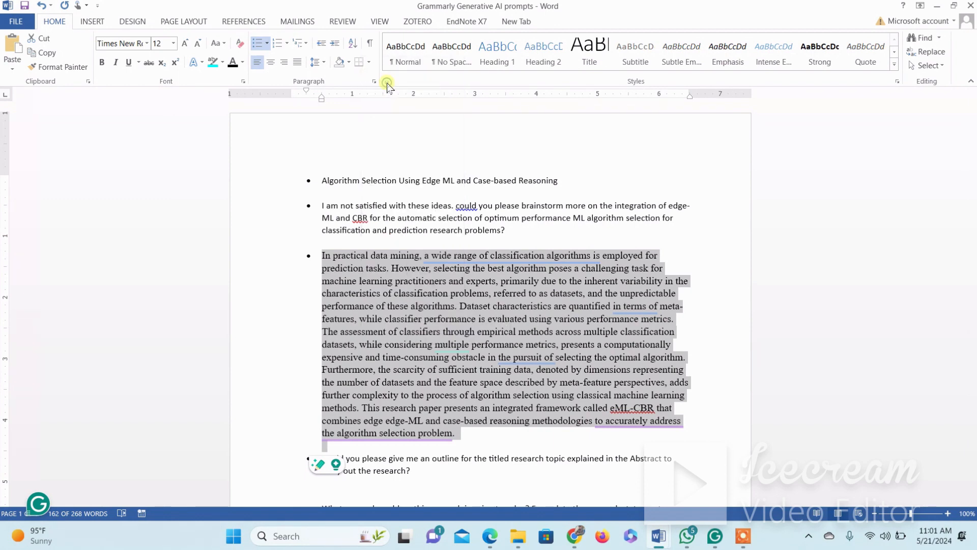
left_click(938, 6)
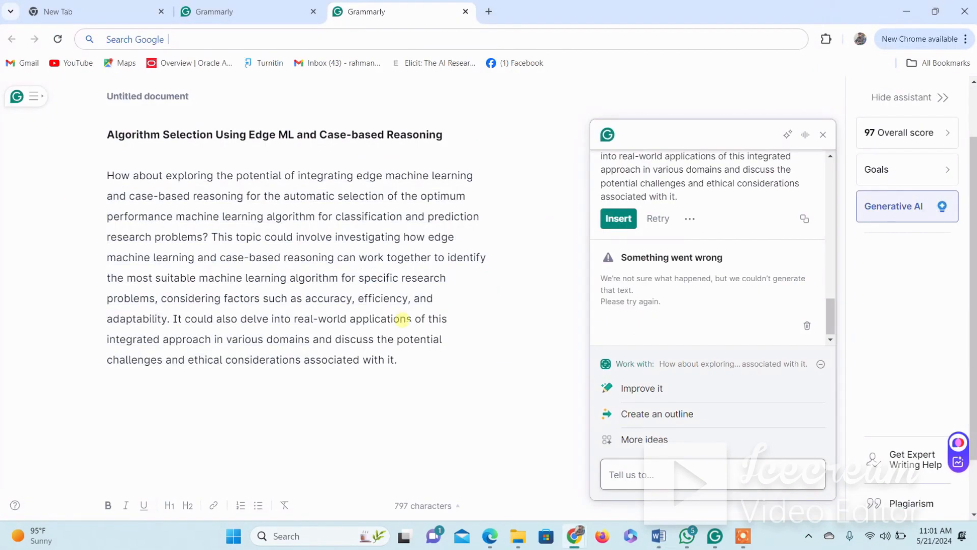
Step: Replace the paragraph below the title with the copied abstract as plain text and select the whole pasted abstract
triple_click(218, 223)
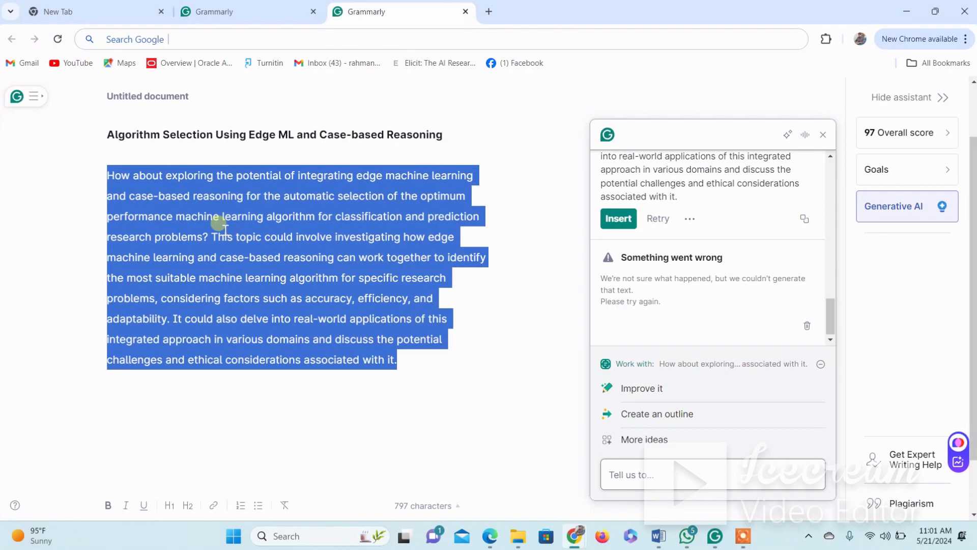
right_click(219, 223)
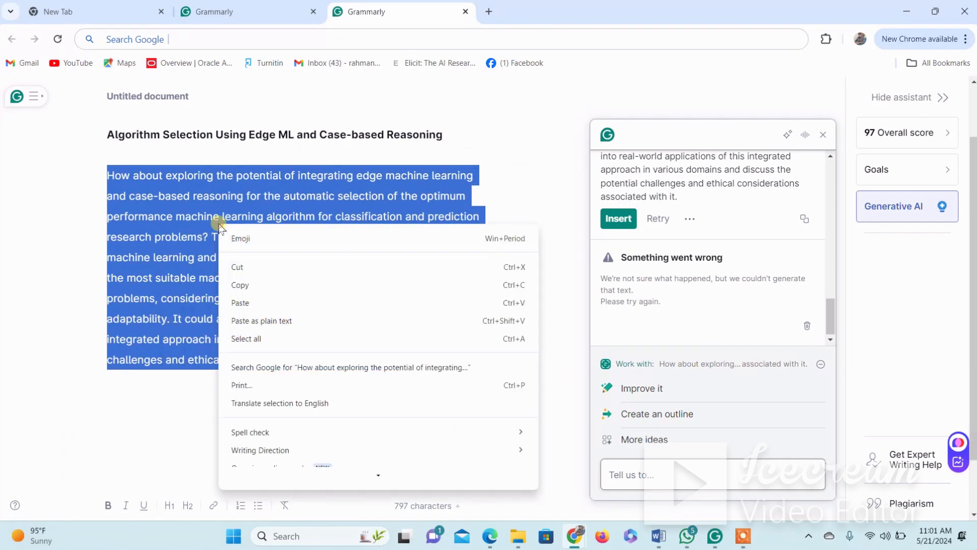
left_click(254, 320)
double_click(263, 216)
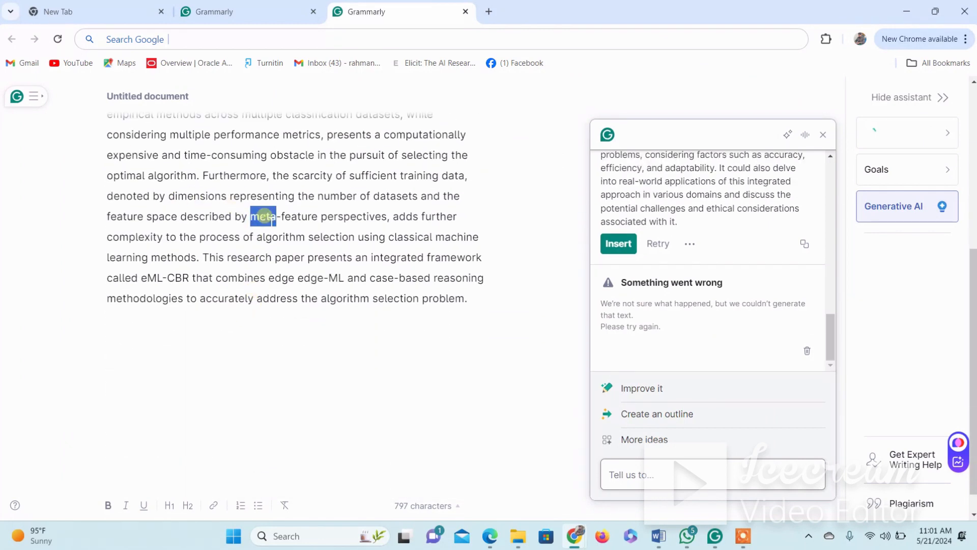
triple_click(262, 216)
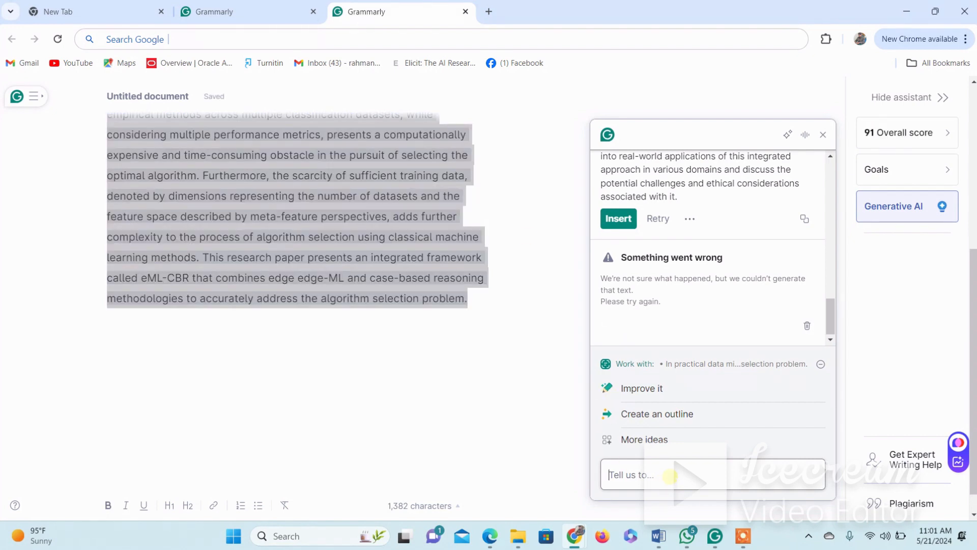
key("BackSpace")
type("could")
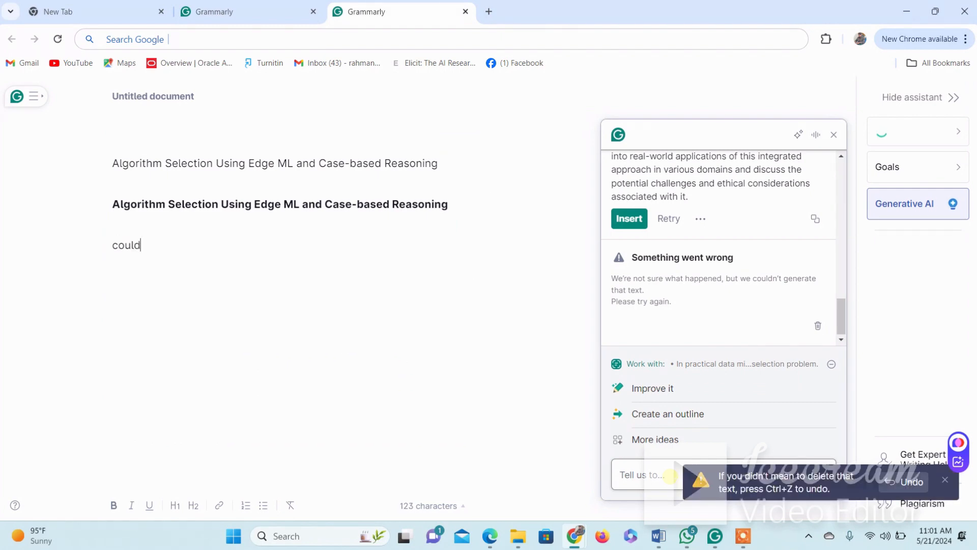
key("ctrl+z")
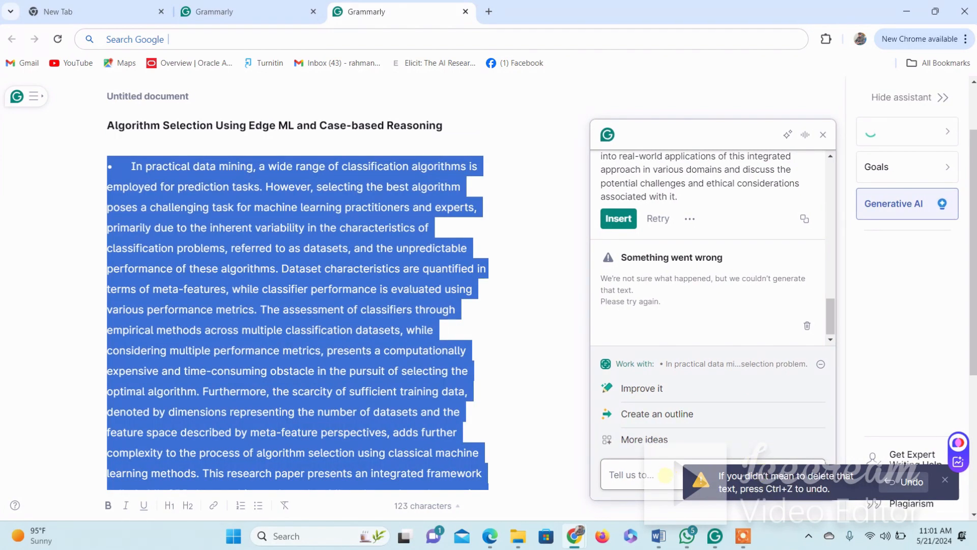
Step: Submit the Generative AI prompt "could please draft a professional abstract for tis contents of my research" for the selected paragraph
left_click(653, 475)
type("co")
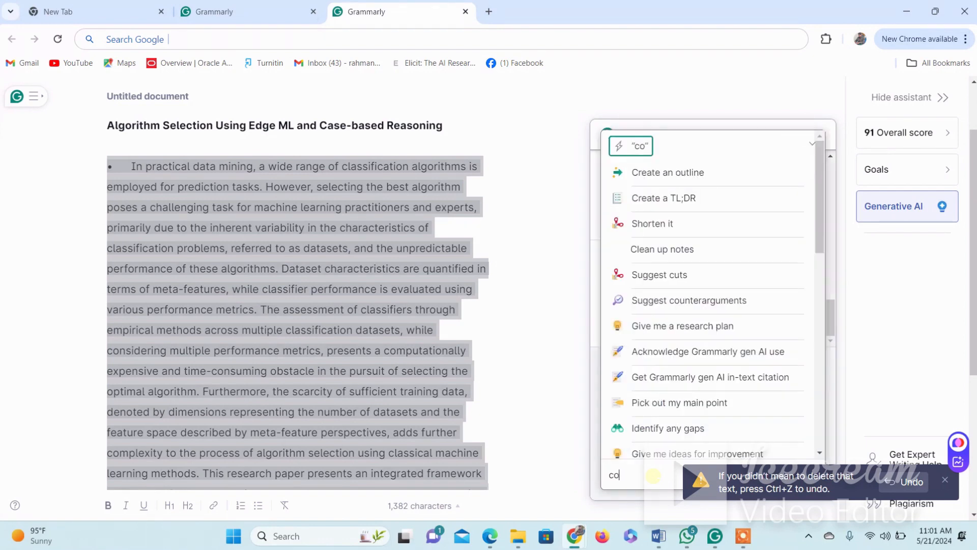
type("uld pleas")
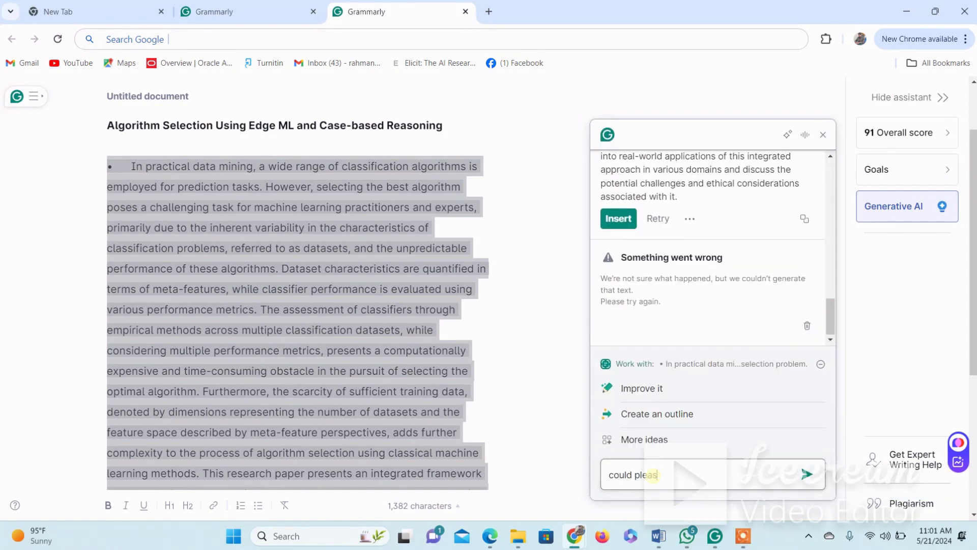
type("e draft a professional abstract")
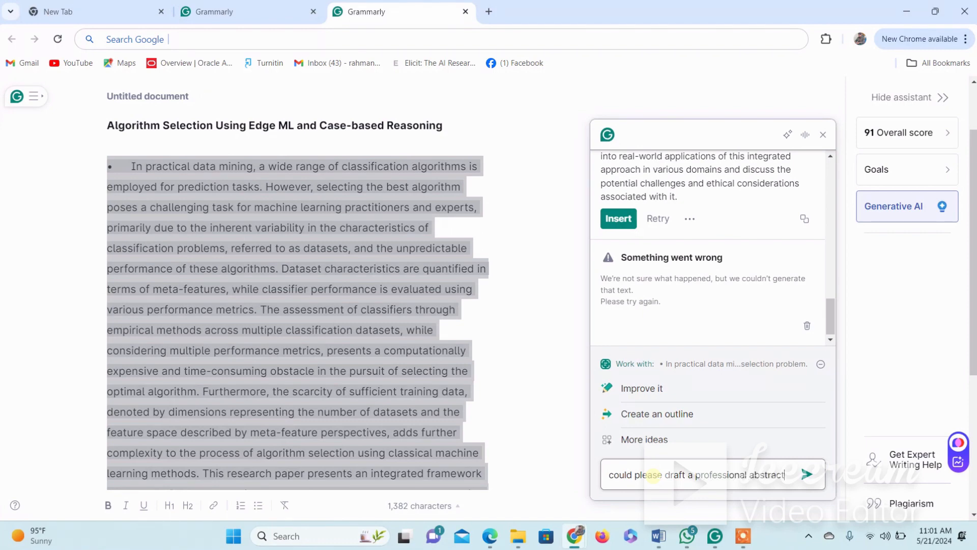
type(" for tis conte")
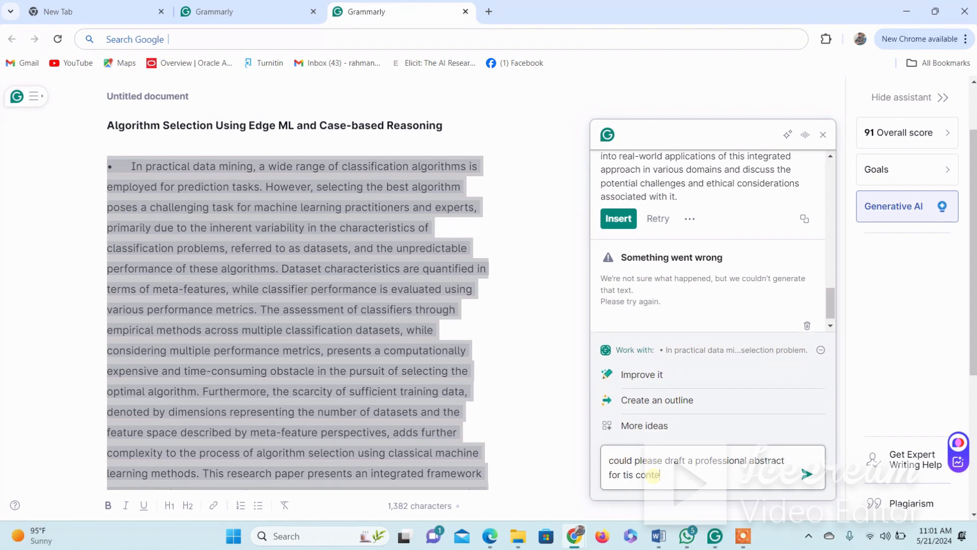
type("nts of my research")
key("Return")
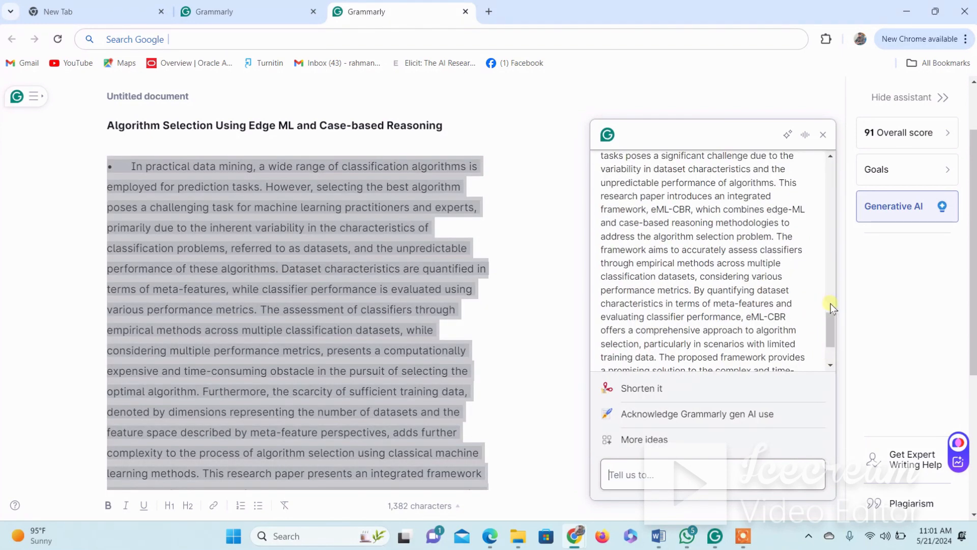
Step: Go to the end of the newly generated abstract and insert it in place of the selected paragraph
left_click(832, 320)
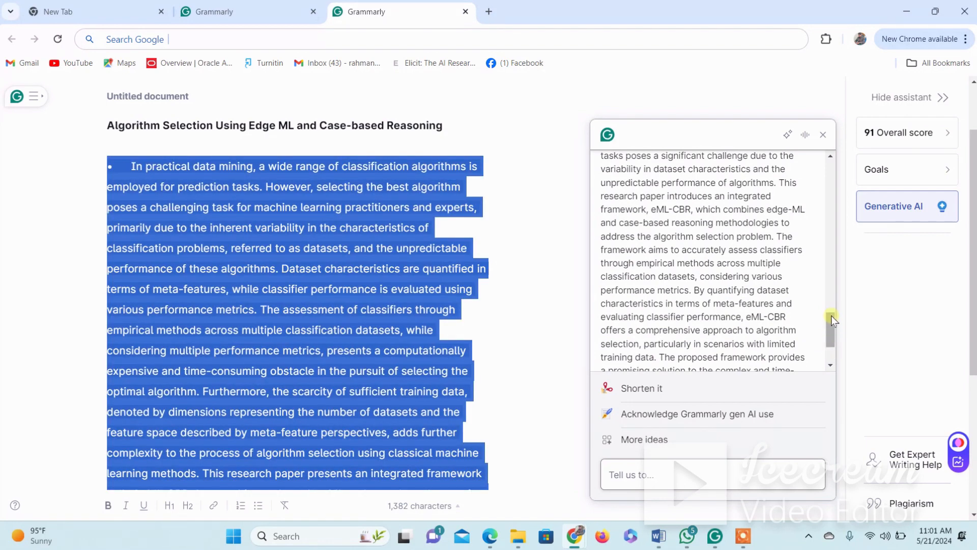
right_click(827, 259)
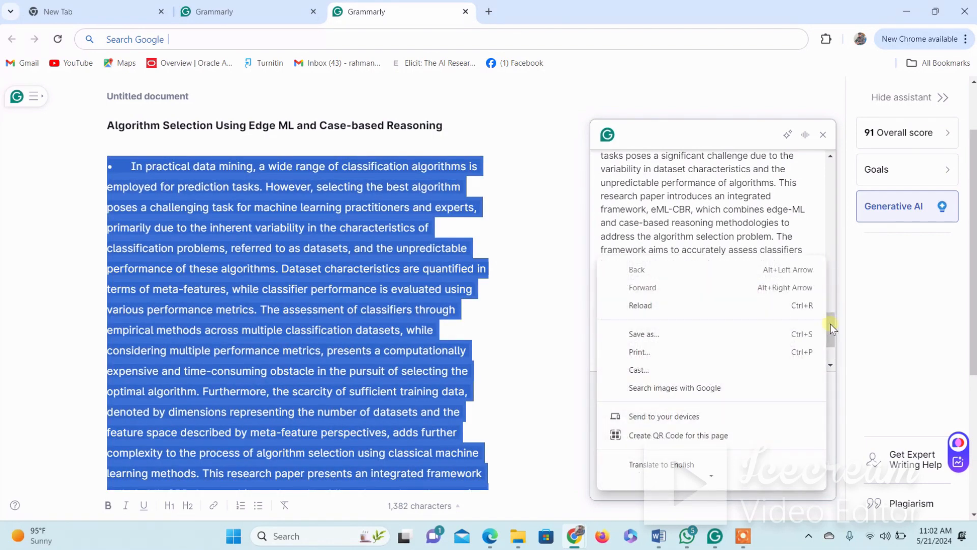
left_click(831, 326)
left_click_drag(835, 323, 831, 374)
left_click(624, 353)
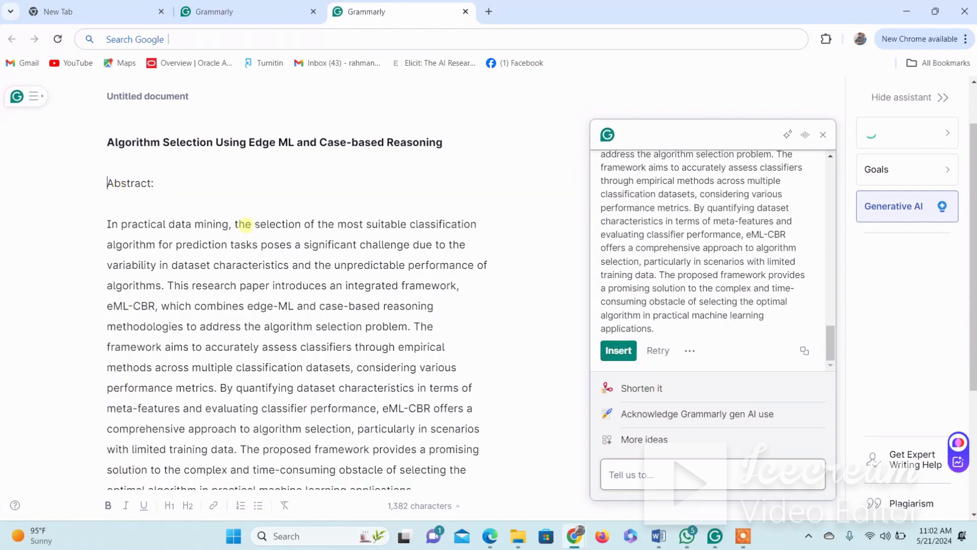
Step: Read through the inserted abstract and start a new paragraph below its last sentence
left_click(330, 301)
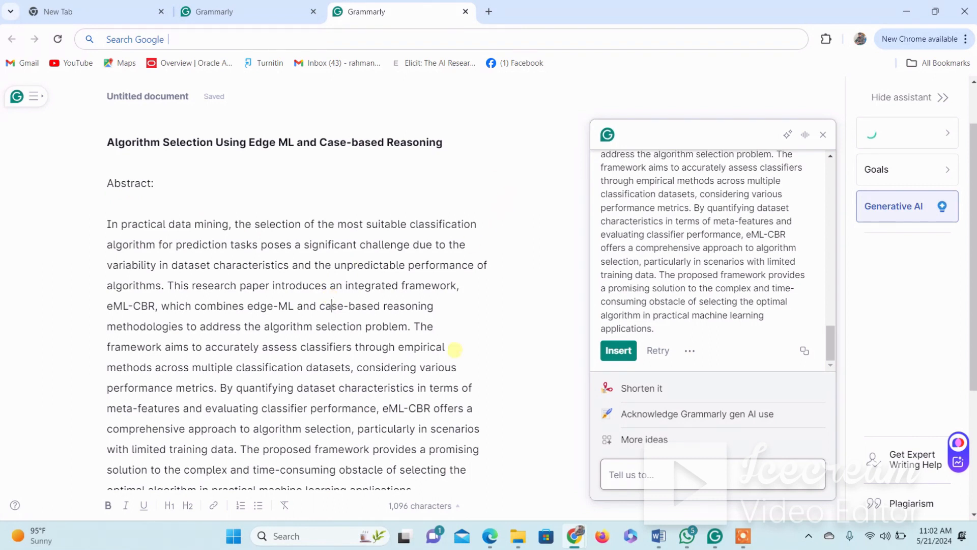
scroll(238, 308, "down", 2)
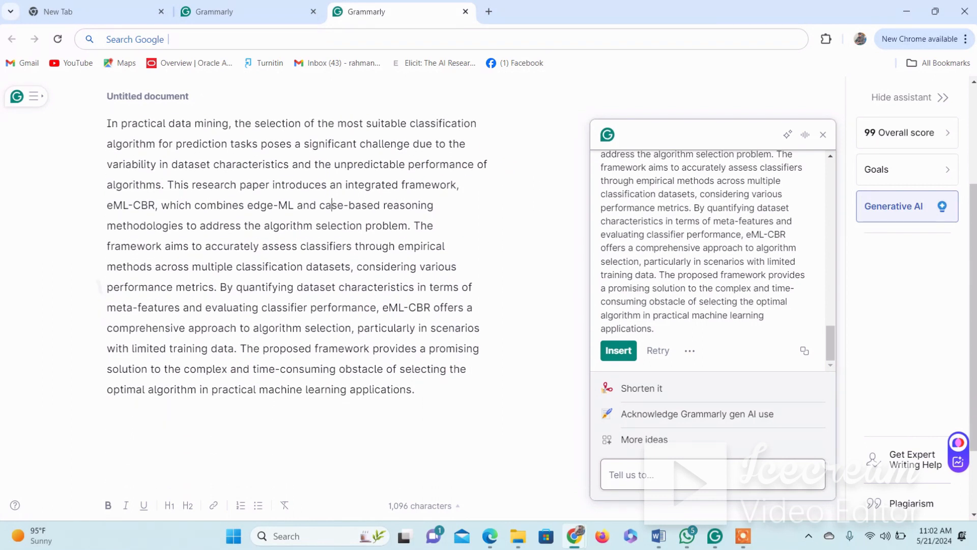
scroll(237, 307, "up", 1)
scroll(314, 250, "down", 2)
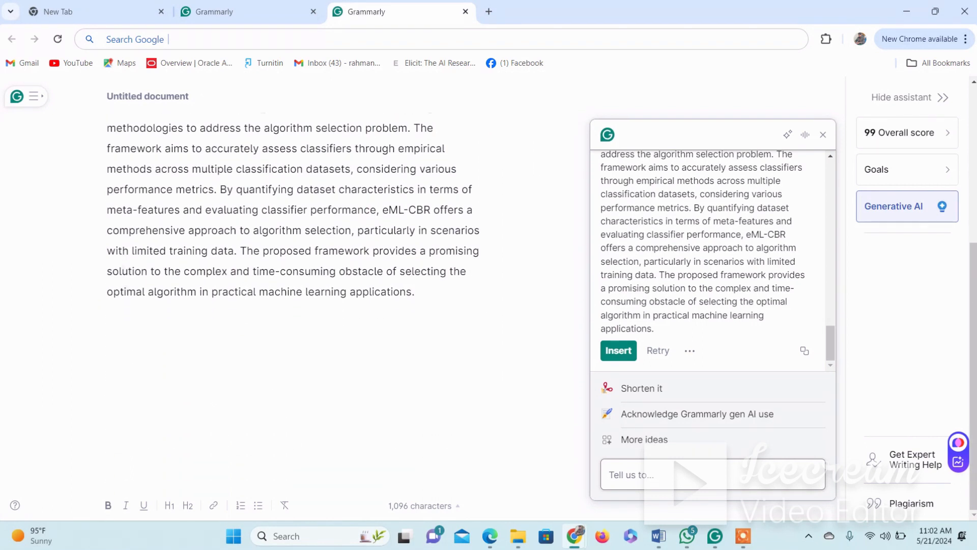
scroll(314, 250, "up", 1)
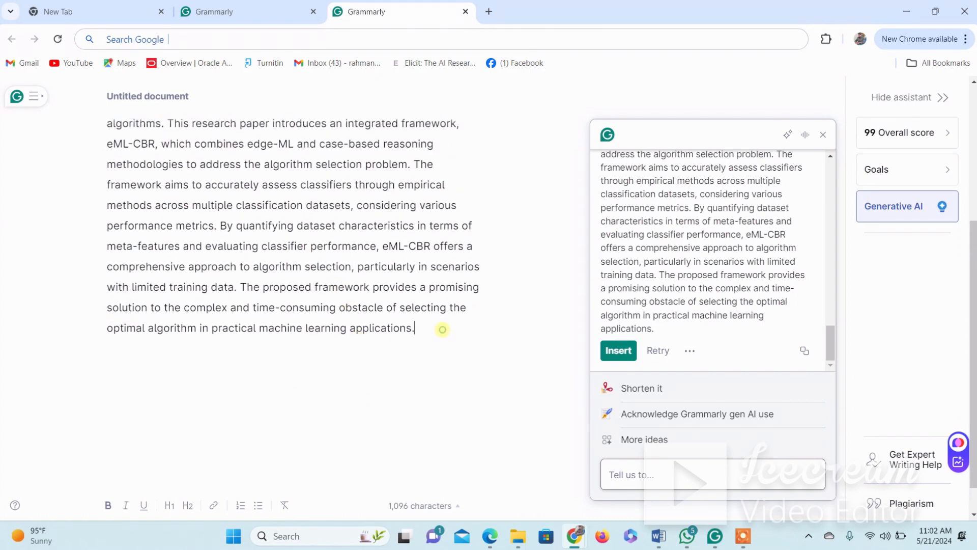
key("Return")
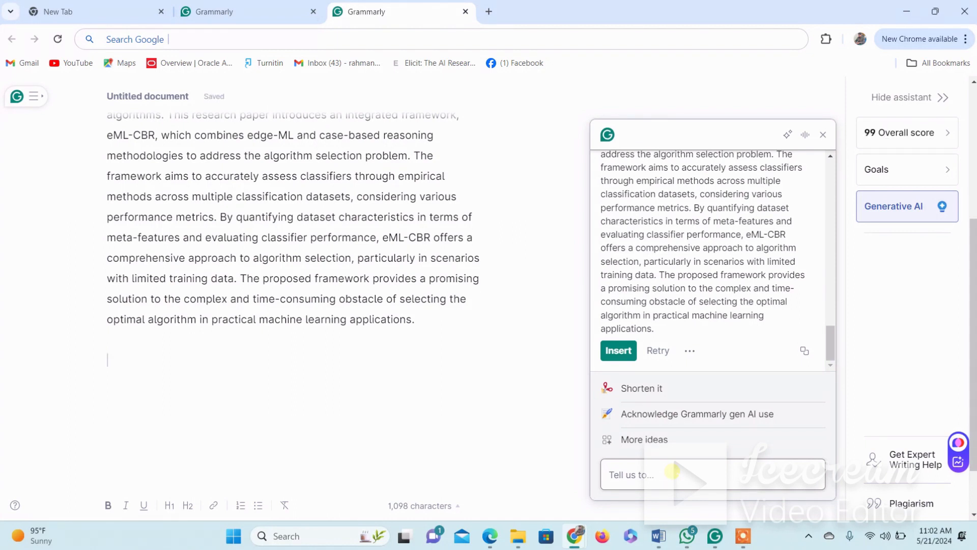
Step: Prompt Generative AI with "could you please generate a reserach outlines for this abstract to proceed on" and insert the generated outline below the abstract
type("could you please ge")
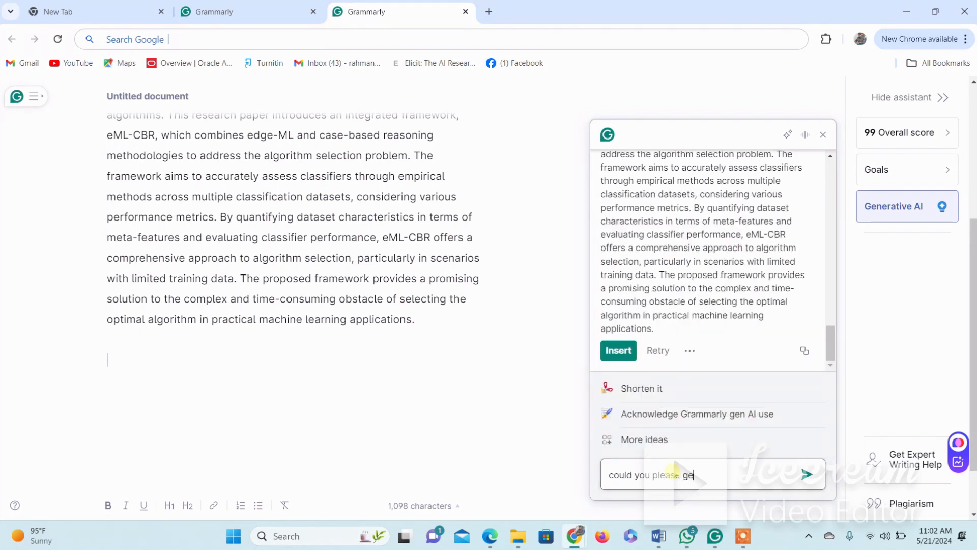
type("nerate a reserach outlines for this")
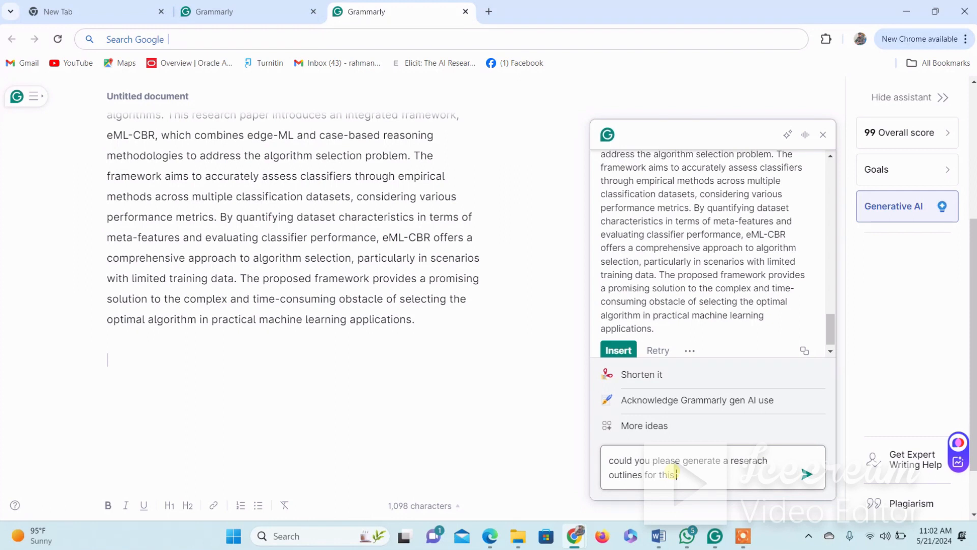
type(" abstract to proceed on")
key("Return")
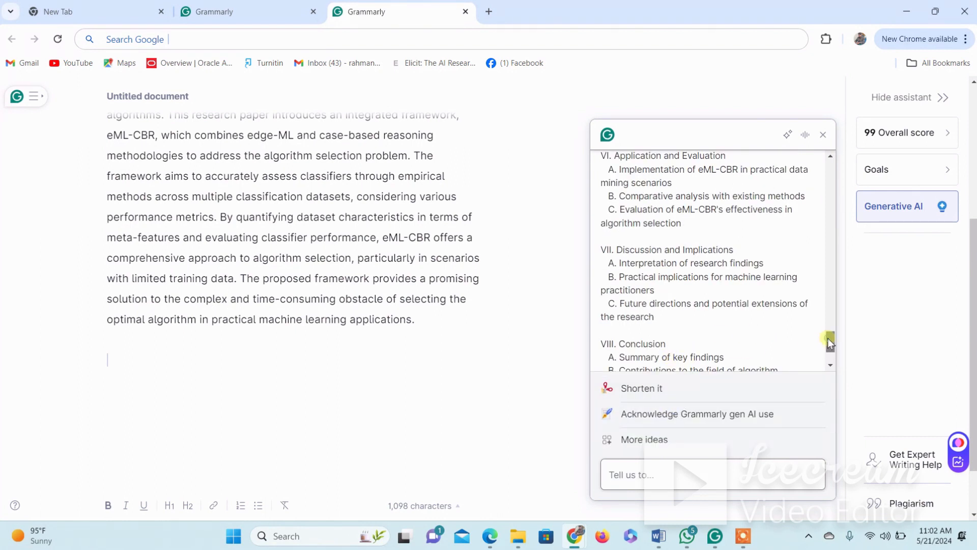
left_click_drag(828, 338, 830, 355)
left_click(619, 350)
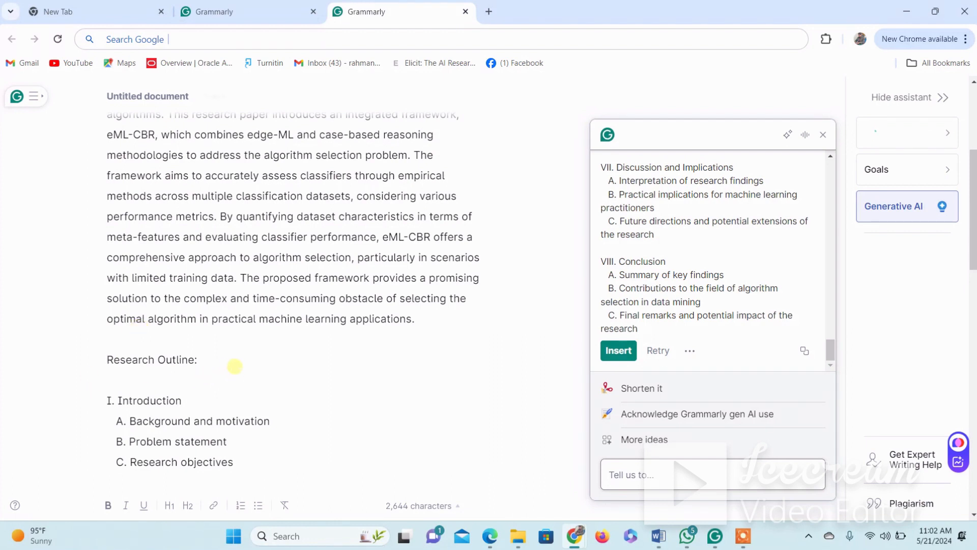
Step: Examine the inserted research outline from Introduction to Conclusion and the abstract above it
scroll(235, 367, "down", 2)
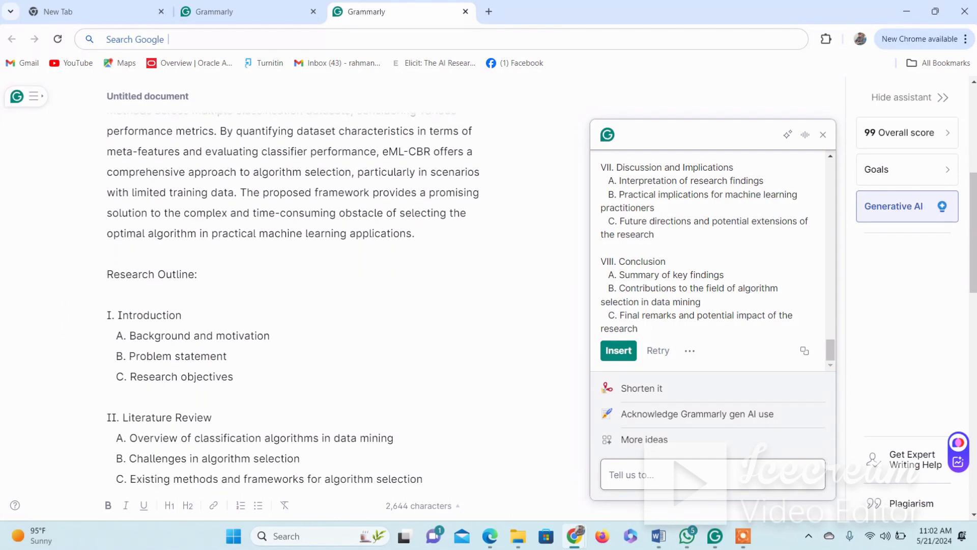
scroll(64, 280, "up", 4)
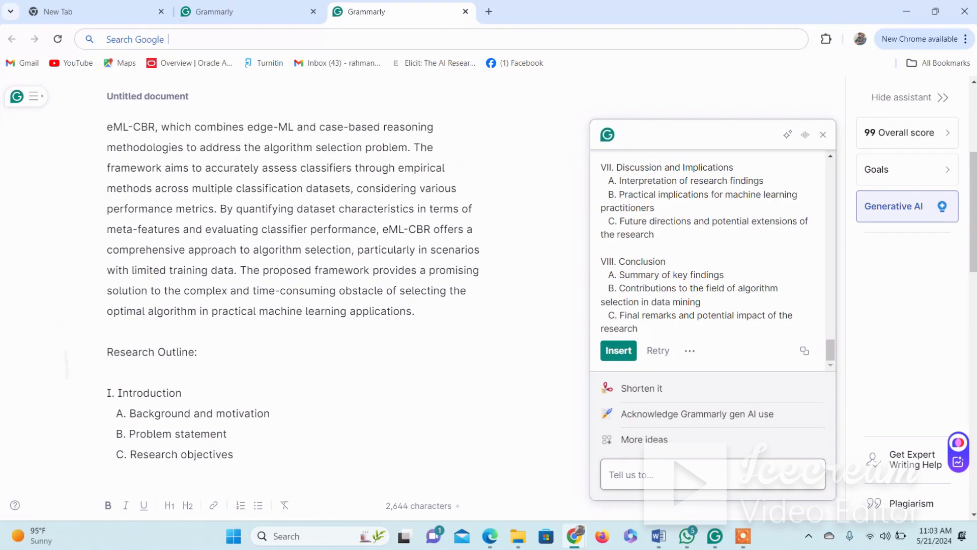
scroll(297, 313, "down", 6)
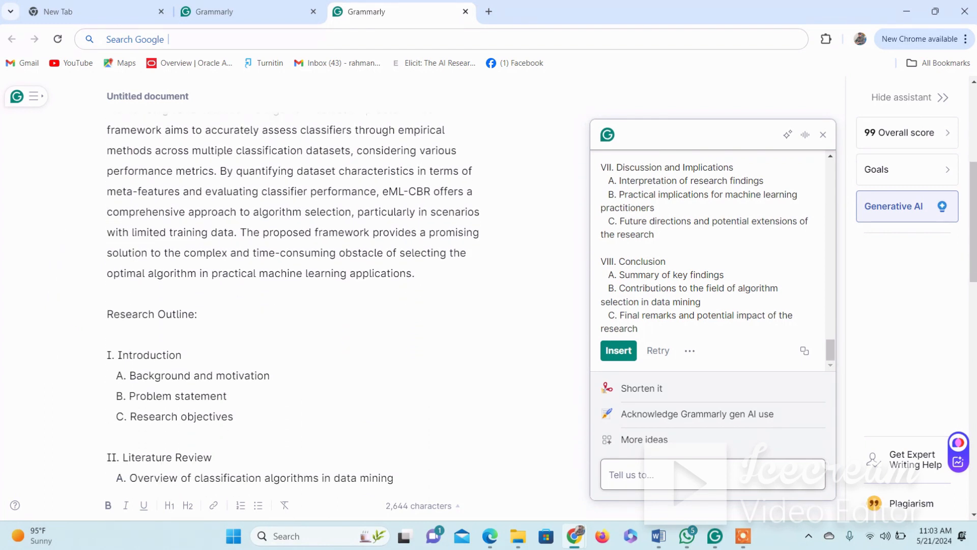
scroll(290, 295, "down", 5)
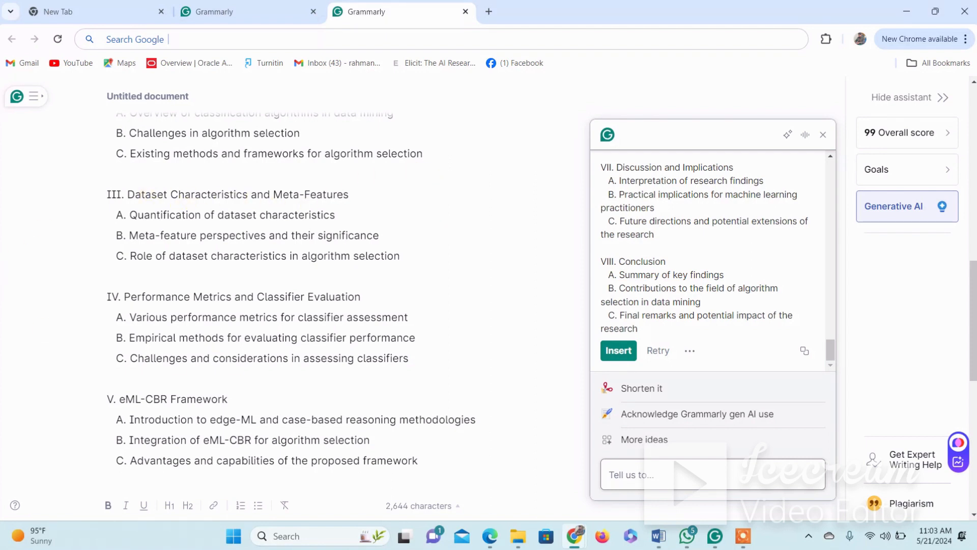
scroll(296, 295, "down", 1)
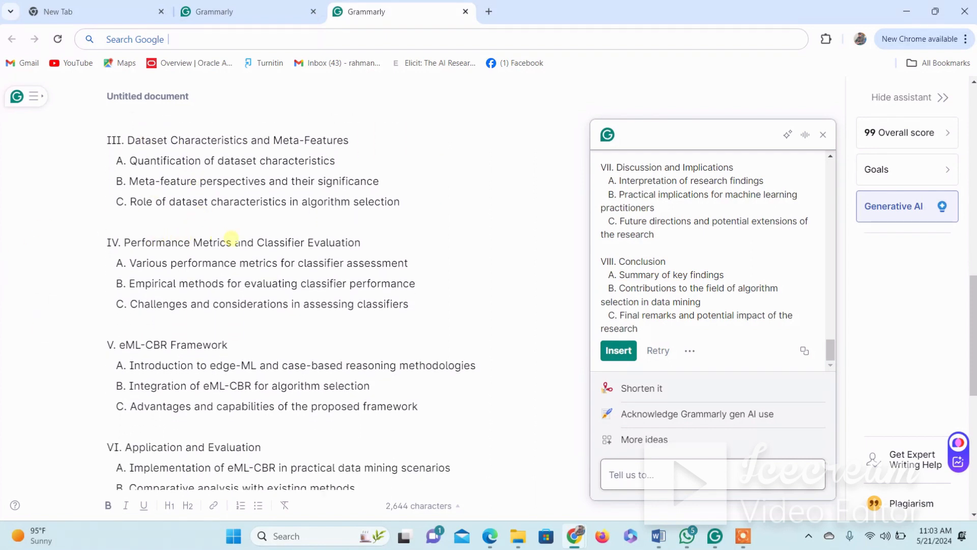
scroll(353, 258, "down", 2)
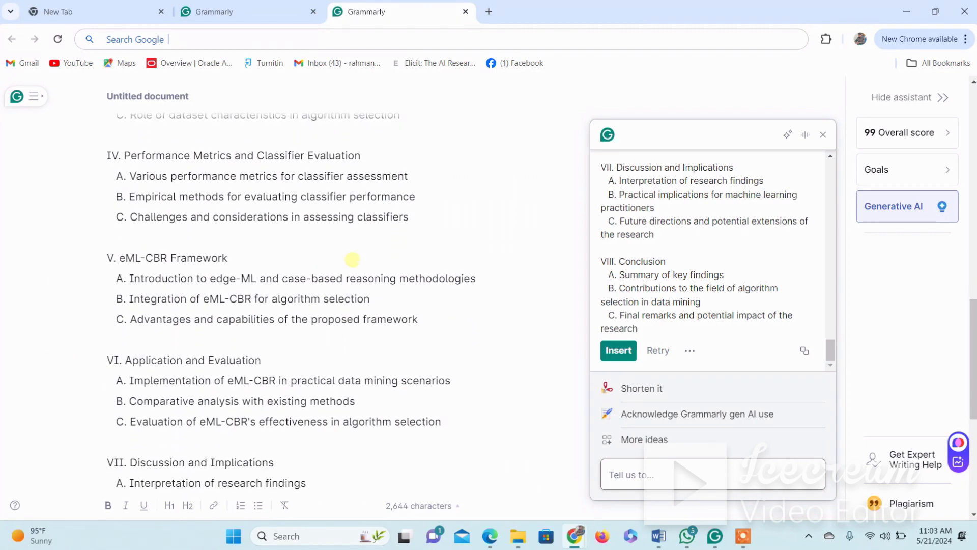
scroll(458, 277, "down", 1)
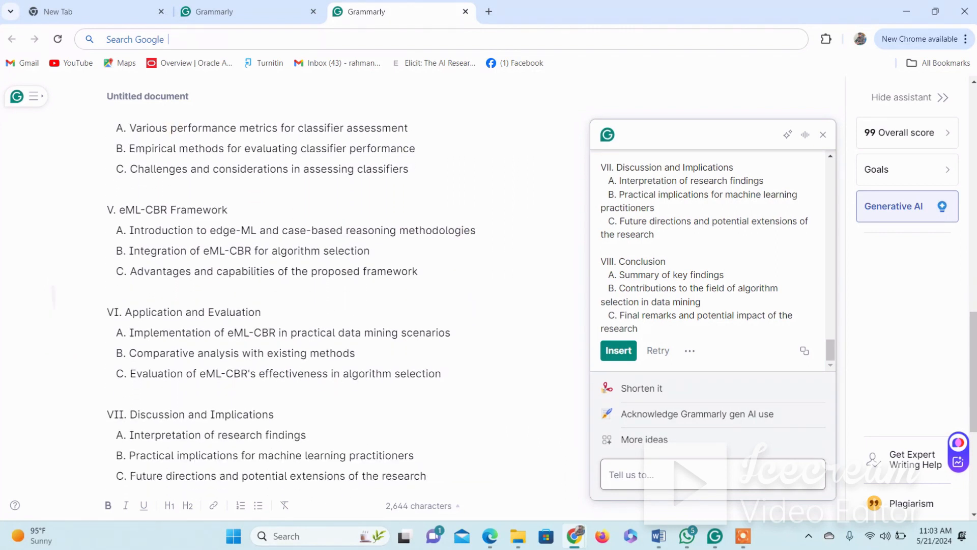
scroll(292, 297, "down", 1)
scroll(219, 279, "down", 3)
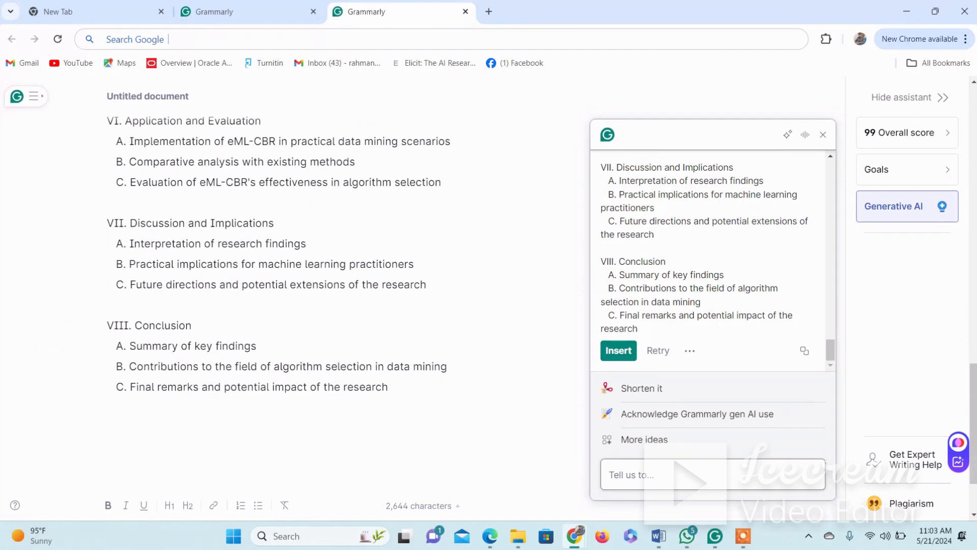
scroll(290, 286, "up", 7)
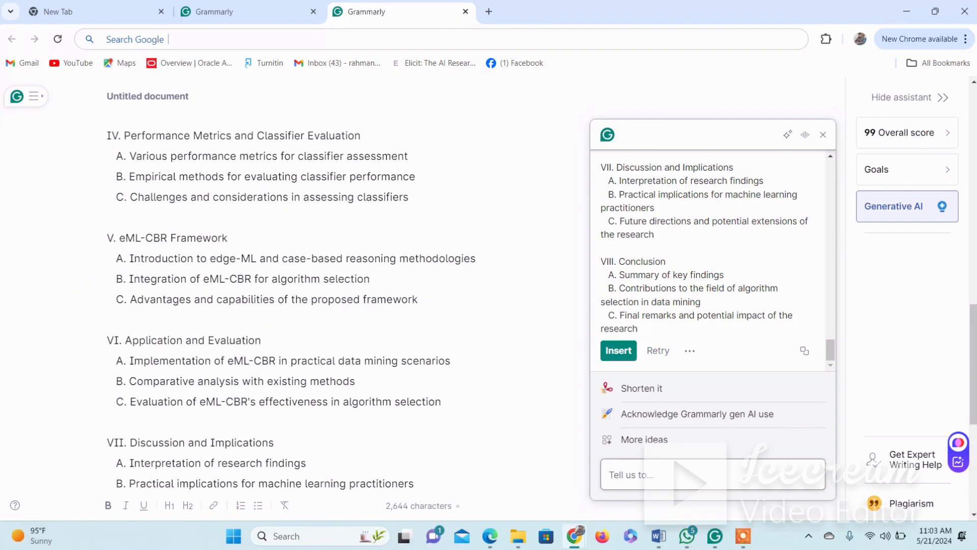
scroll(290, 285, "up", 6)
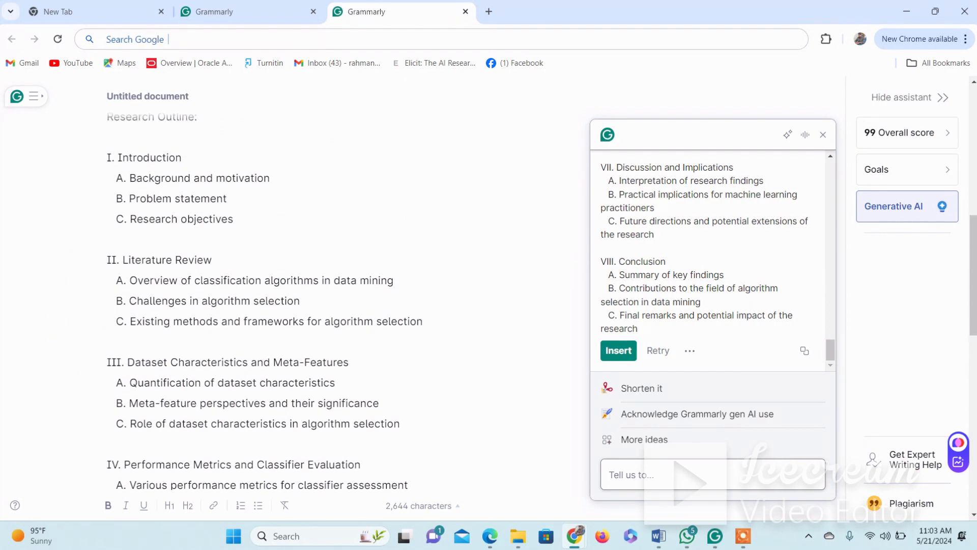
scroll(291, 285, "up", 1)
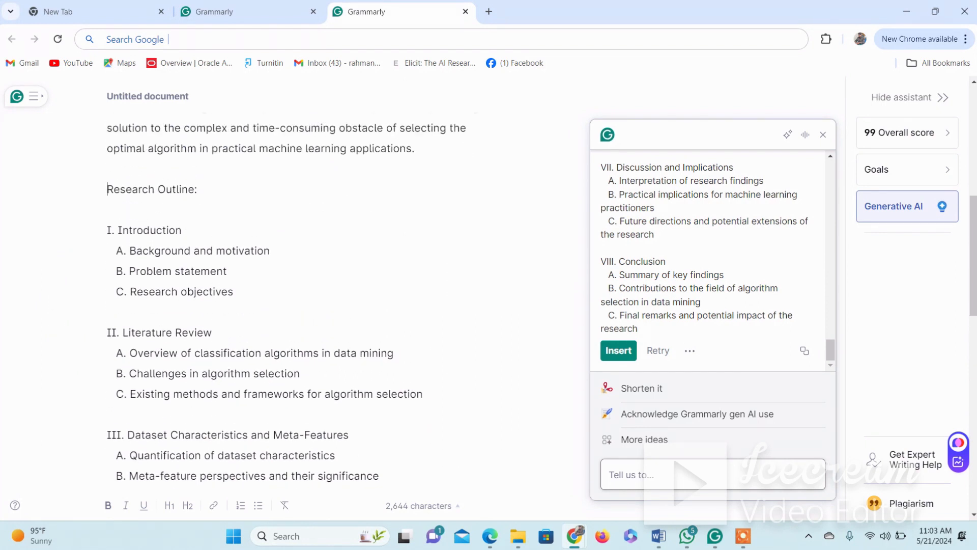
scroll(290, 285, "up", 6)
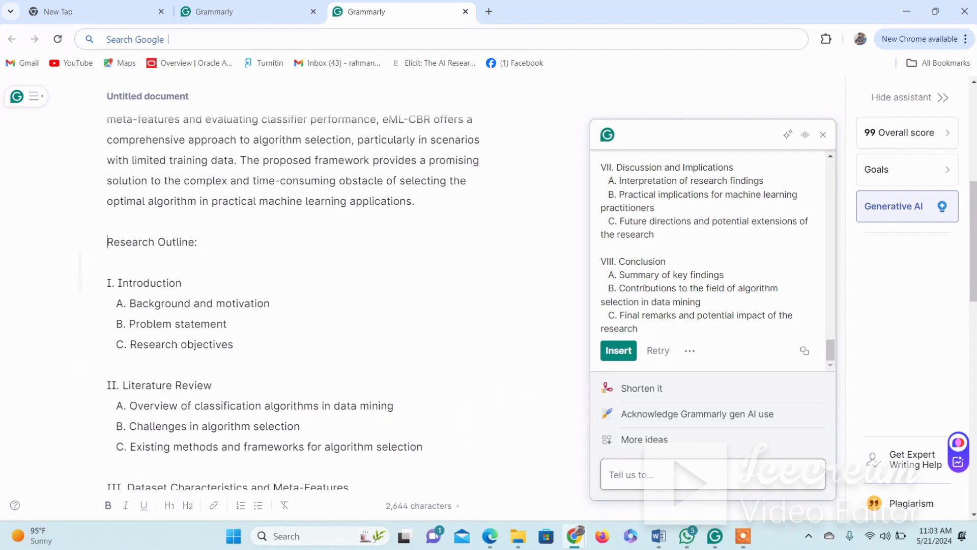
scroll(290, 285, "up", 1)
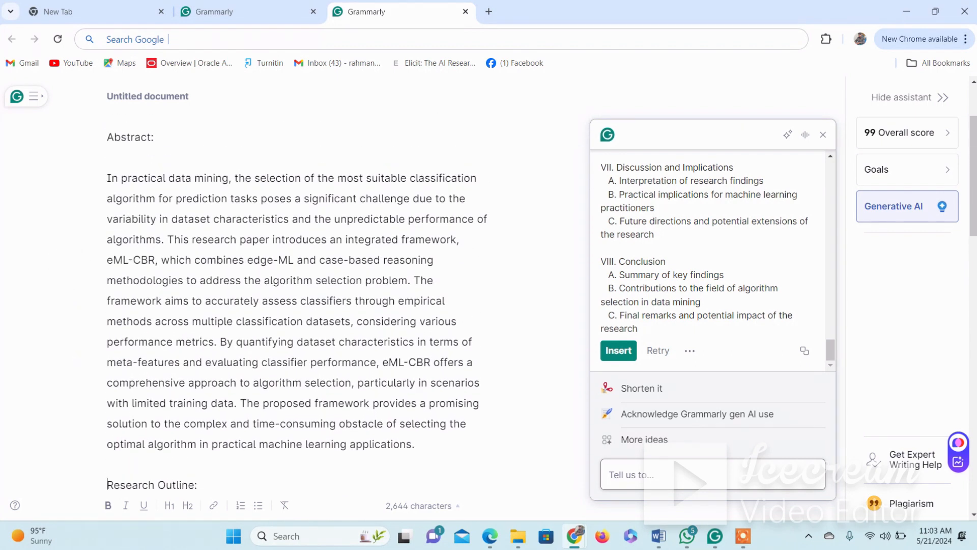
Step: Add a colon after "B. Problem statement" in the Introduction section of the outline
scroll(290, 285, "down", 6)
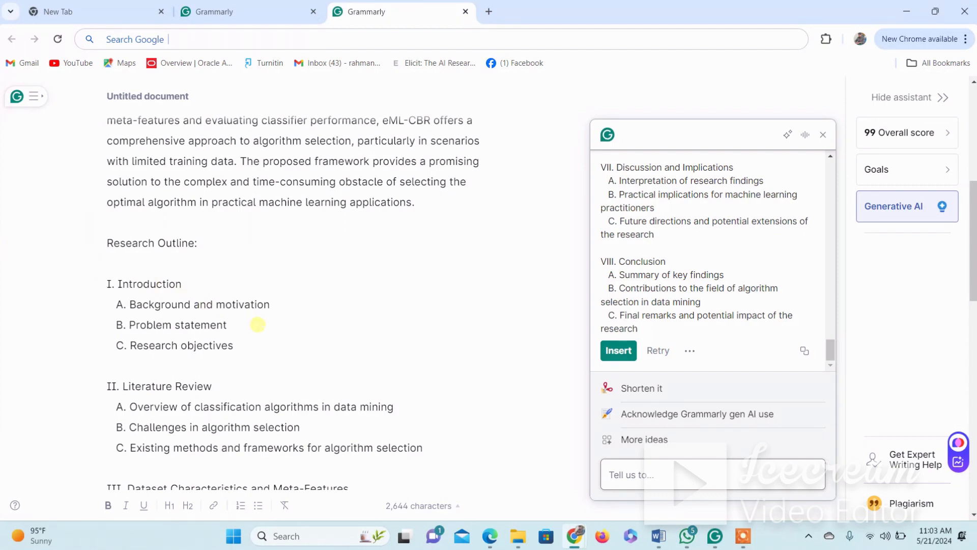
left_click(259, 324)
type(":")
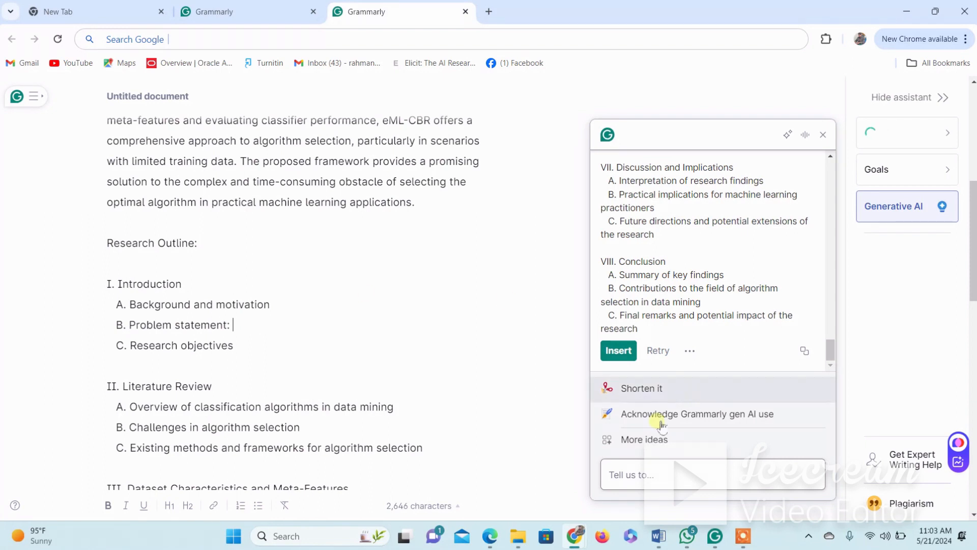
Step: Prompt Generative AI with "could you please generate a reserach statment for the subject reserach topic?" and have the generated statement shortened
left_click(662, 473)
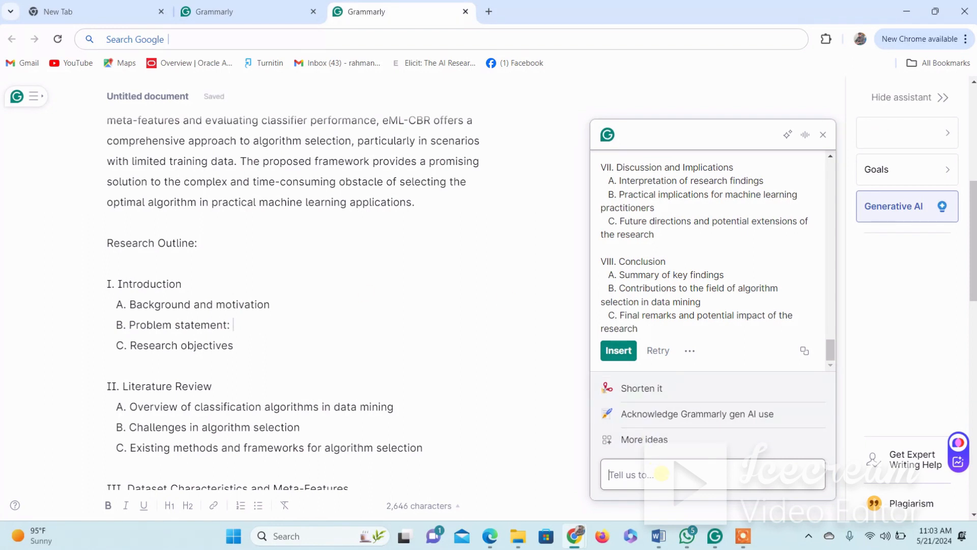
type("could you p")
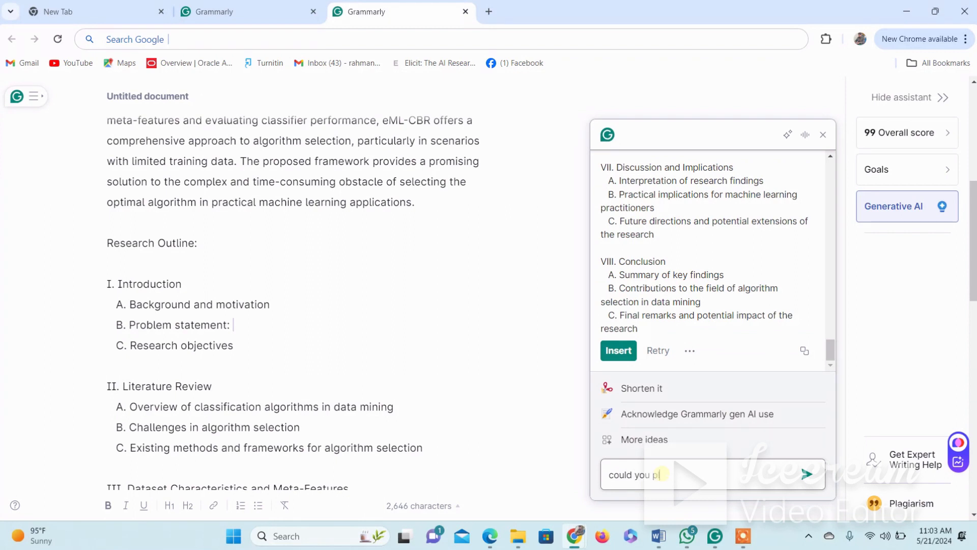
type("lease generate a reserach st")
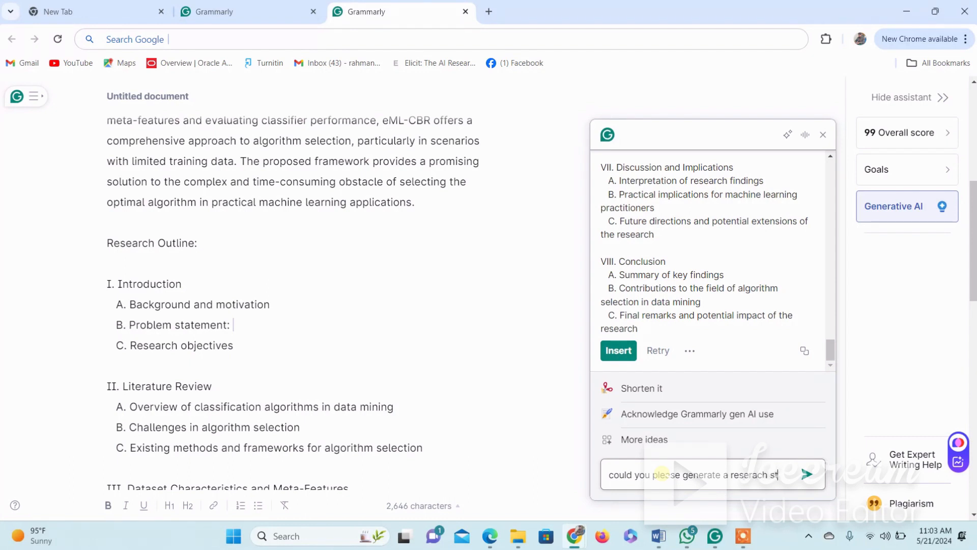
type("atment ")
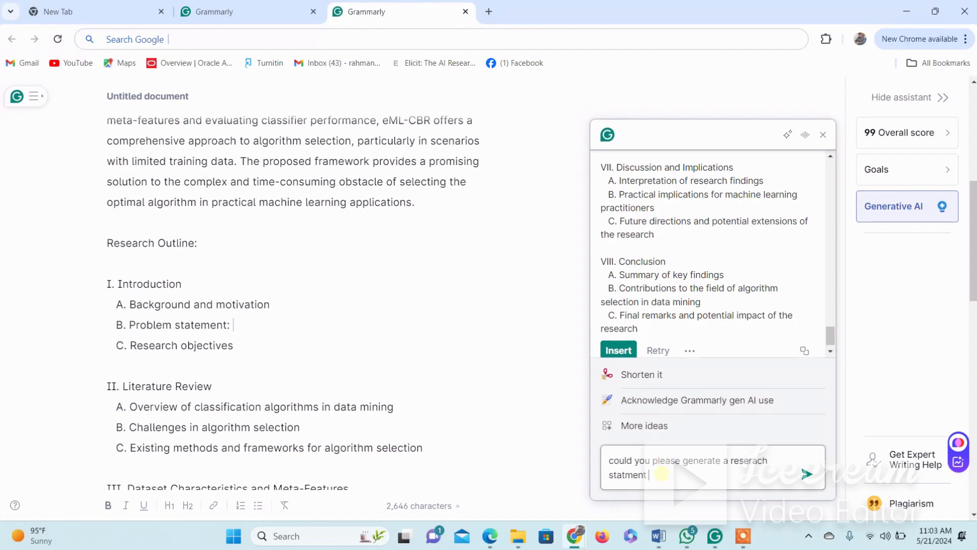
type("for the subject reserach")
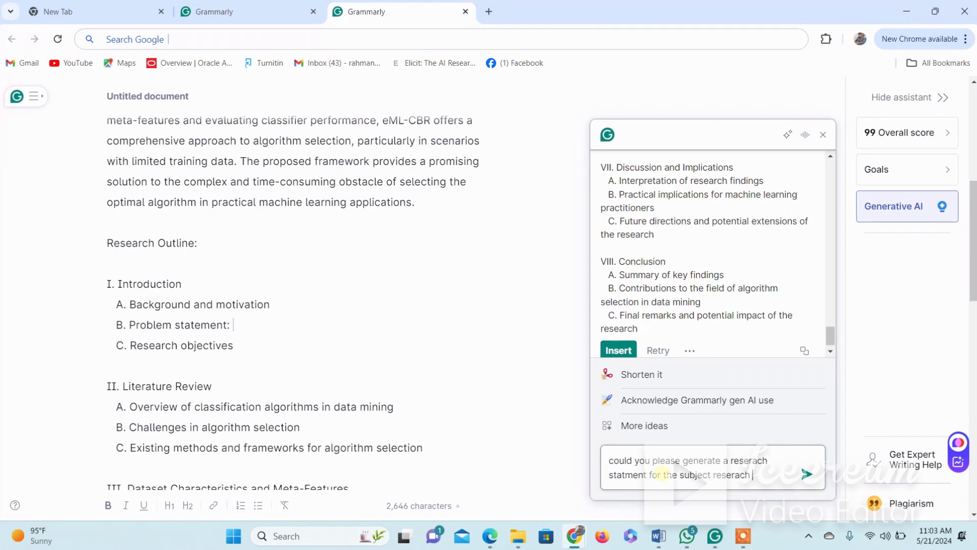
type(" topic?")
key("Return")
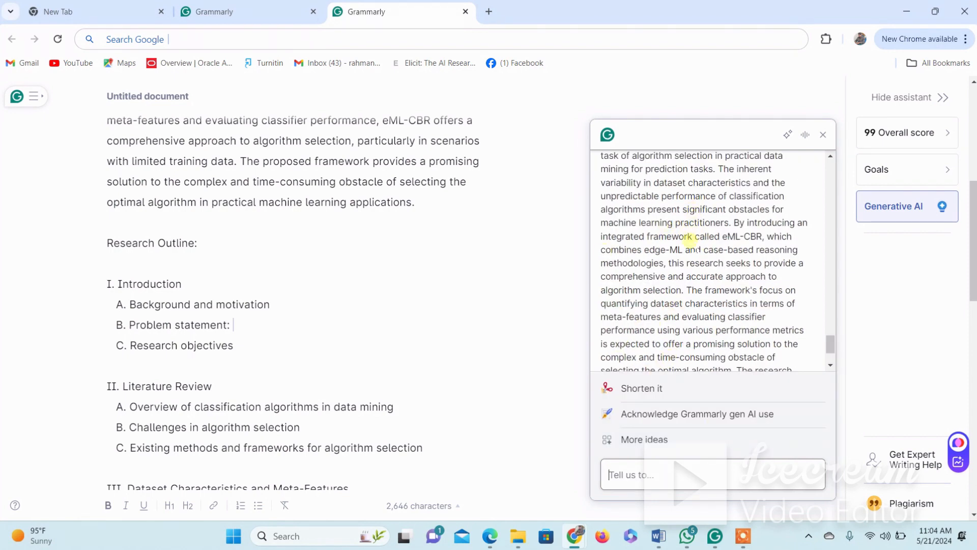
left_click(646, 389)
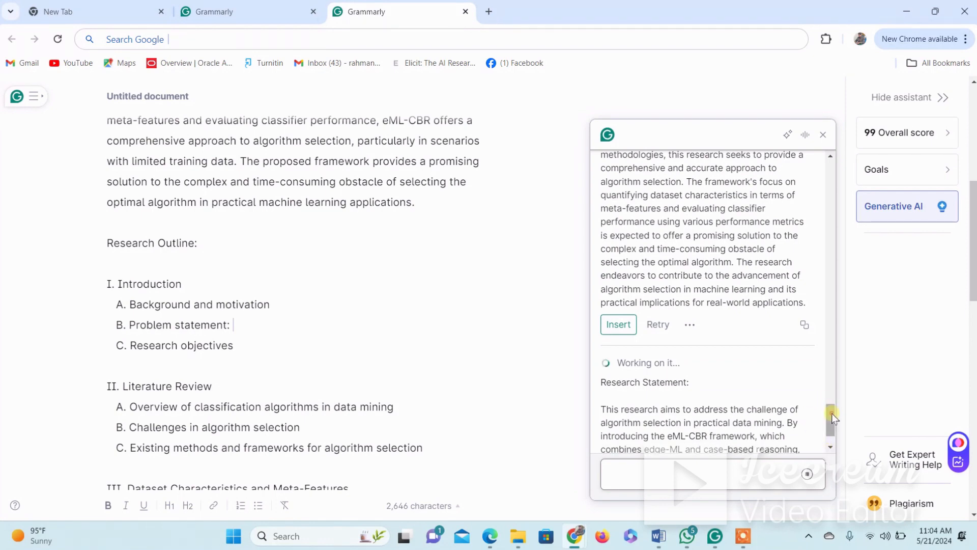
right_click(833, 447)
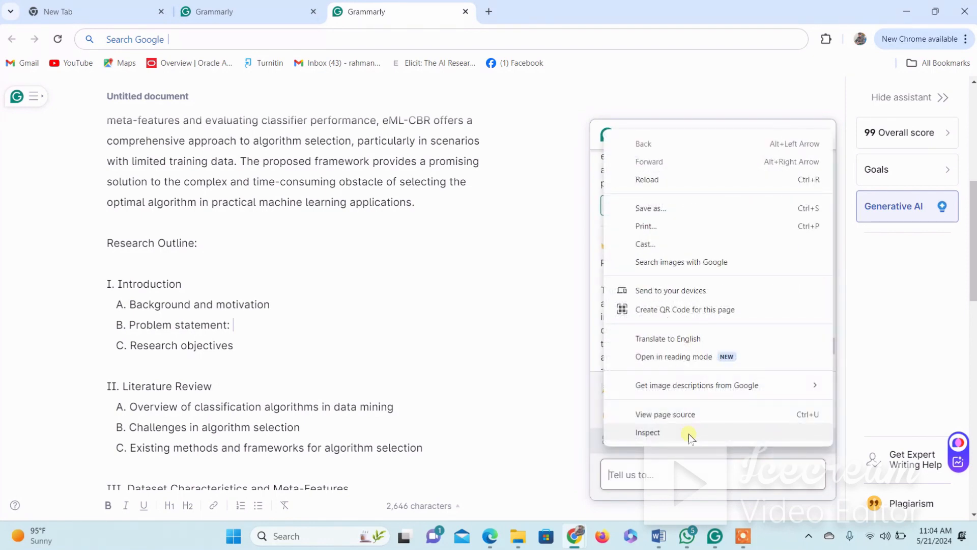
Step: Ask Generative AI to "make it more concise" and insert the resulting research statement after "Problem statement:"
left_click(698, 480)
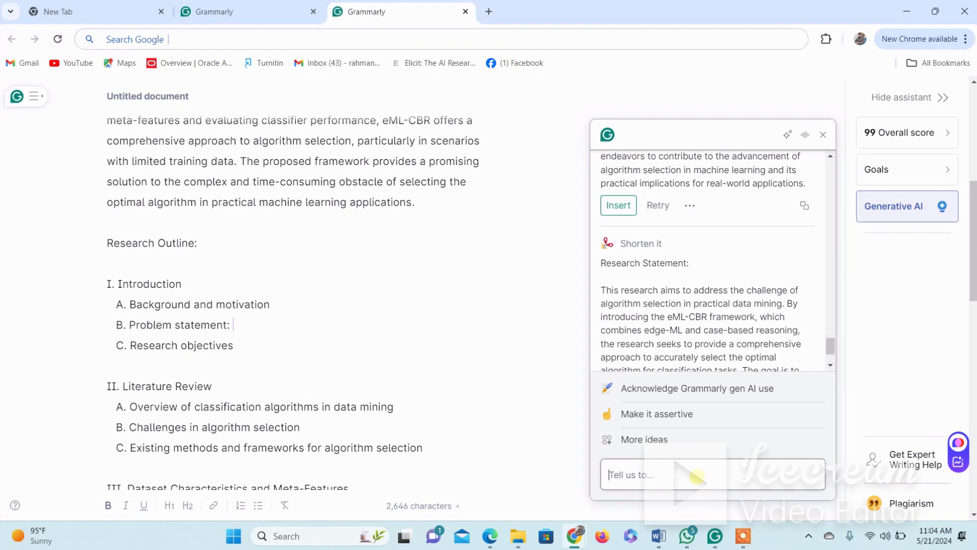
type("make ")
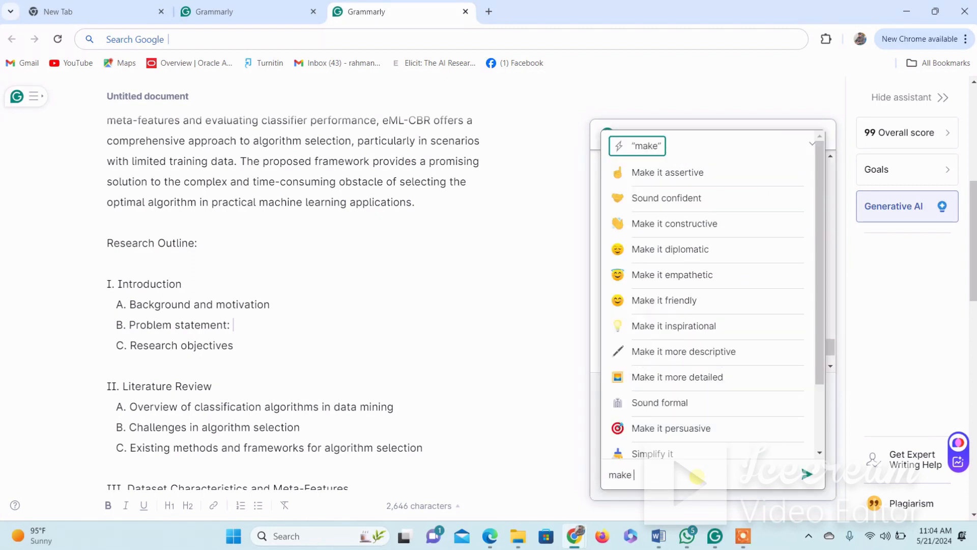
type("it more concise")
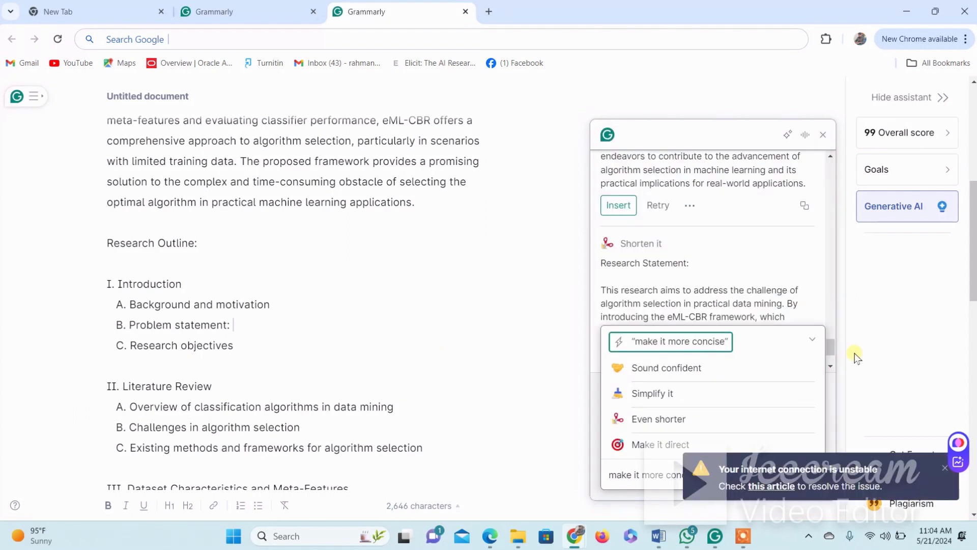
key("Return")
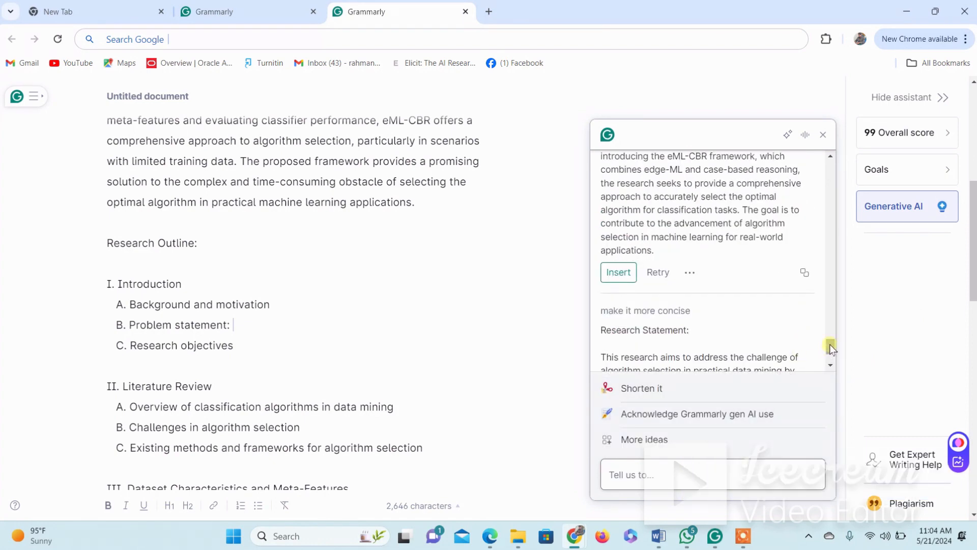
scroll(830, 348, "down", 2)
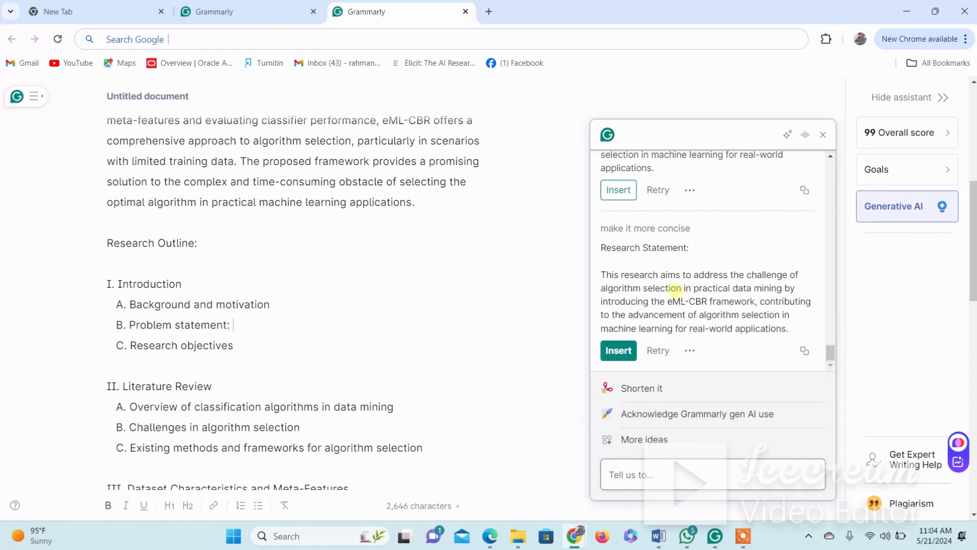
left_click(628, 355)
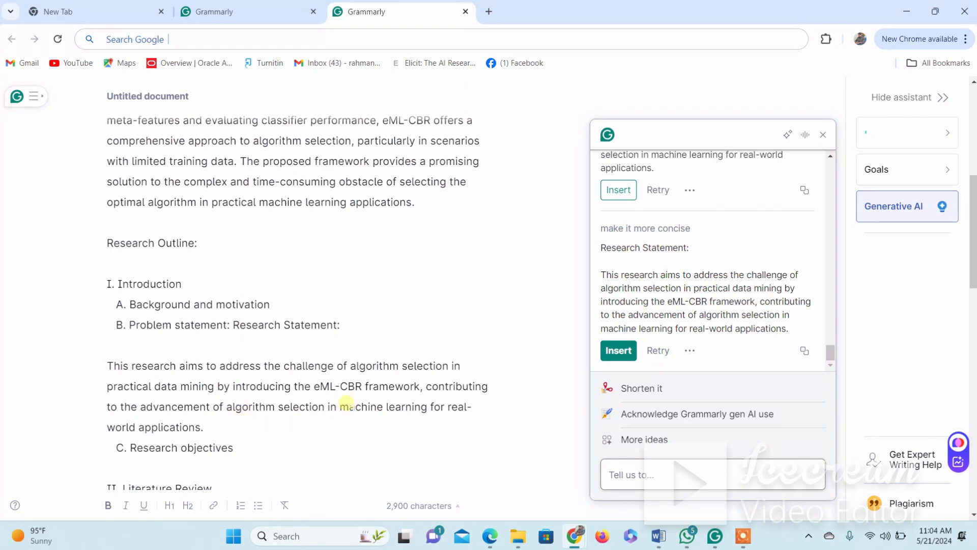
Step: Prompt Generative AI with "could you please give me te reserach objectives for this research" and insert the generated list below "C. Research objectives"
scroll(347, 403, "down", 2)
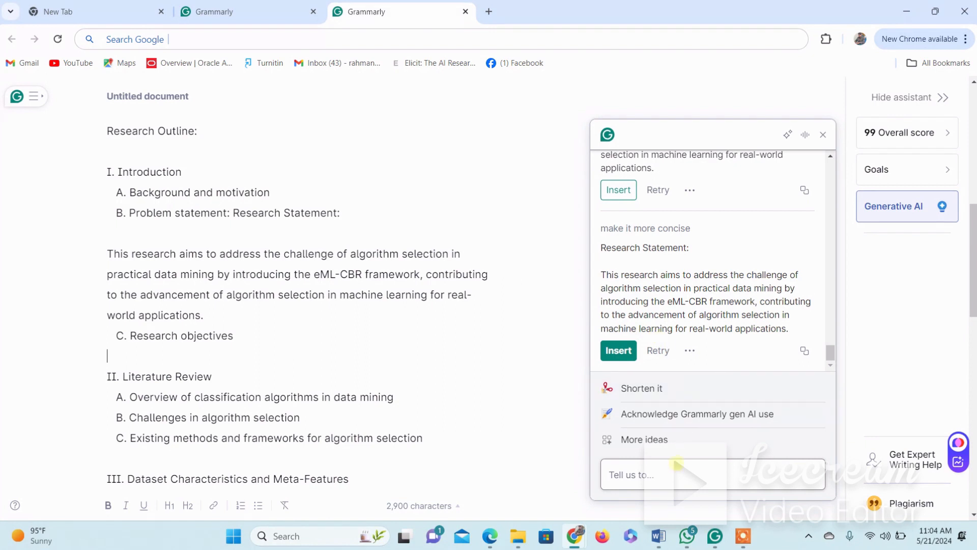
left_click(674, 474)
type("could you please g")
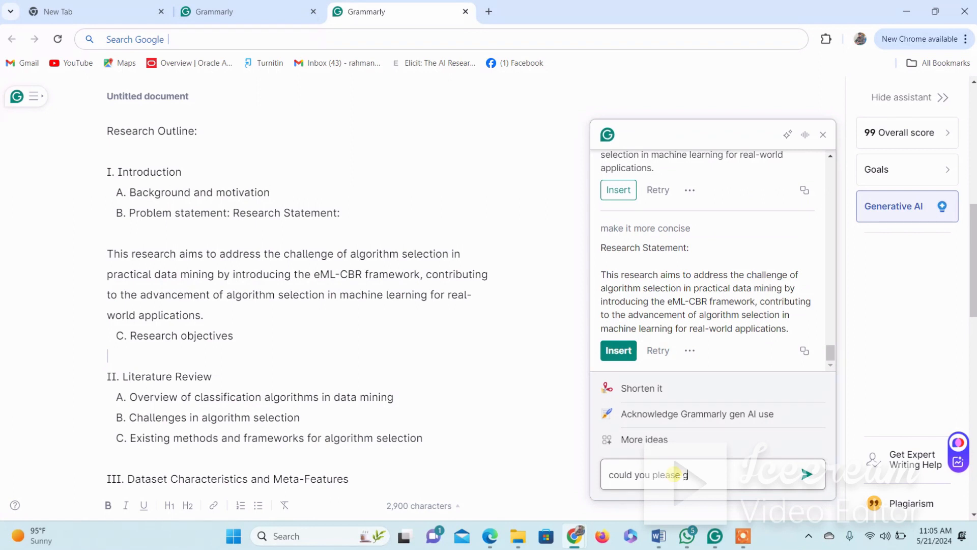
type("ive me te reserach objectives f")
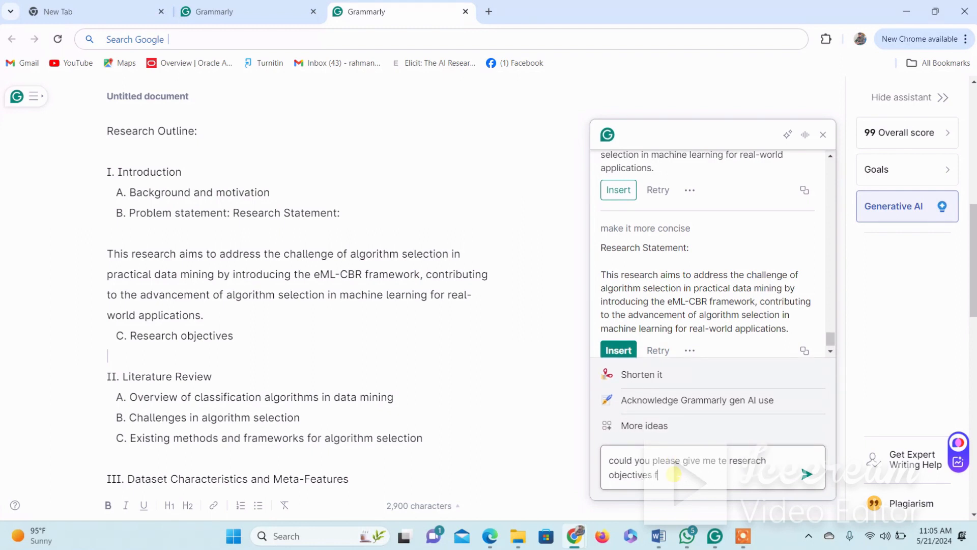
type("or this rese")
type("arch")
key("Return")
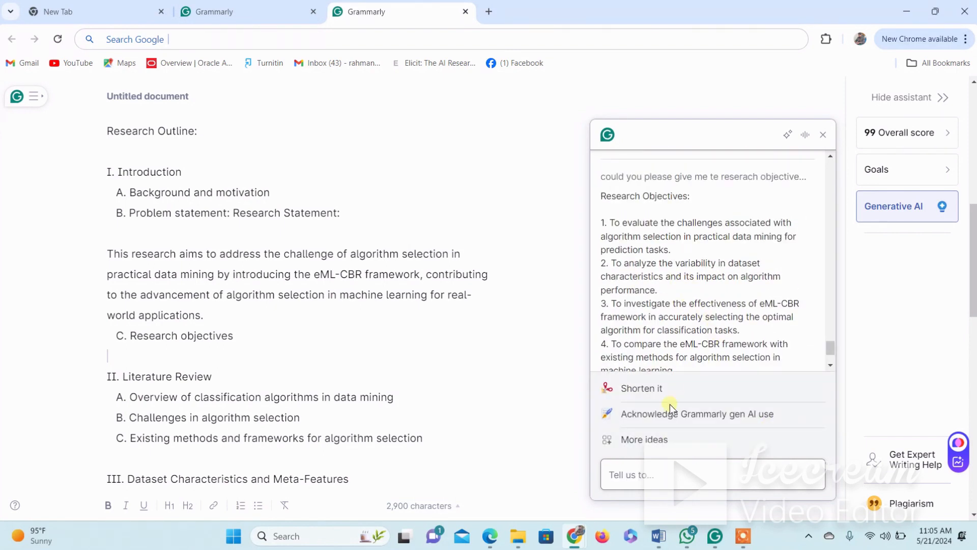
left_click(830, 365)
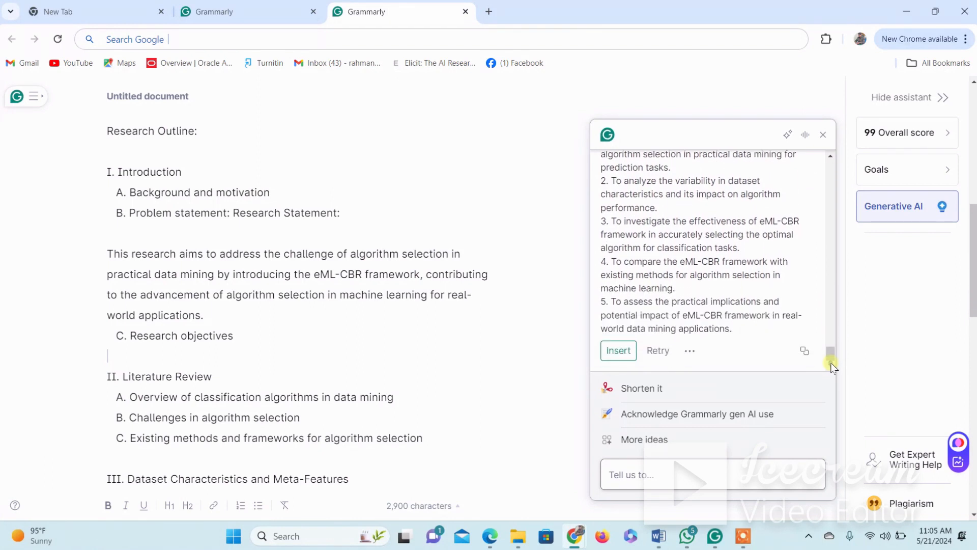
left_click(618, 355)
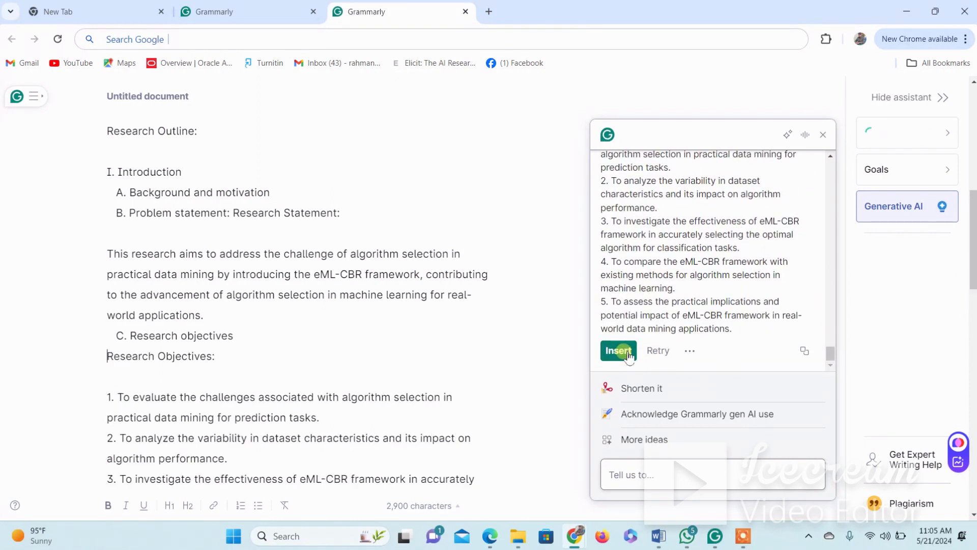
Step: Read through the inserted objectives and add two line breaks after the fifth one, above "II. Literature Review"
scroll(314, 409, "down", 5)
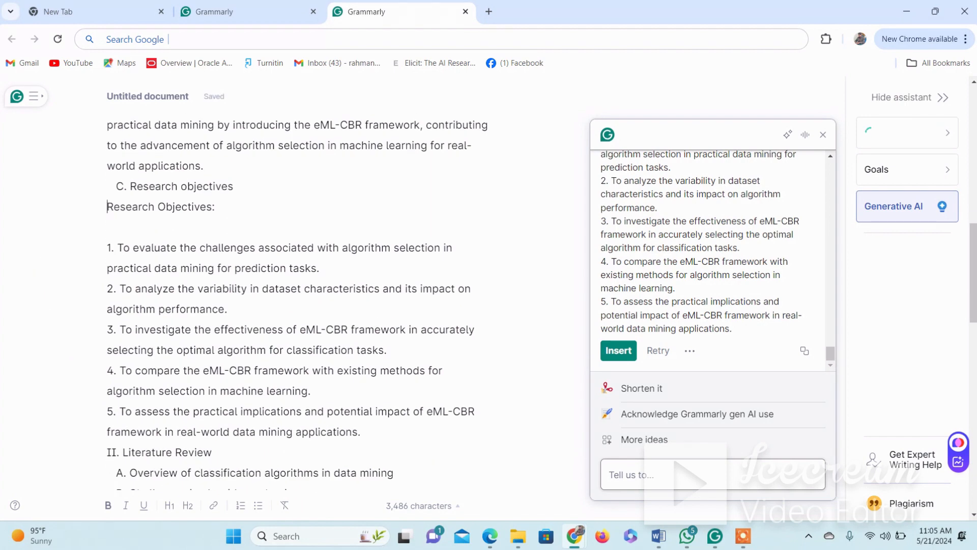
scroll(290, 306, "up", 1)
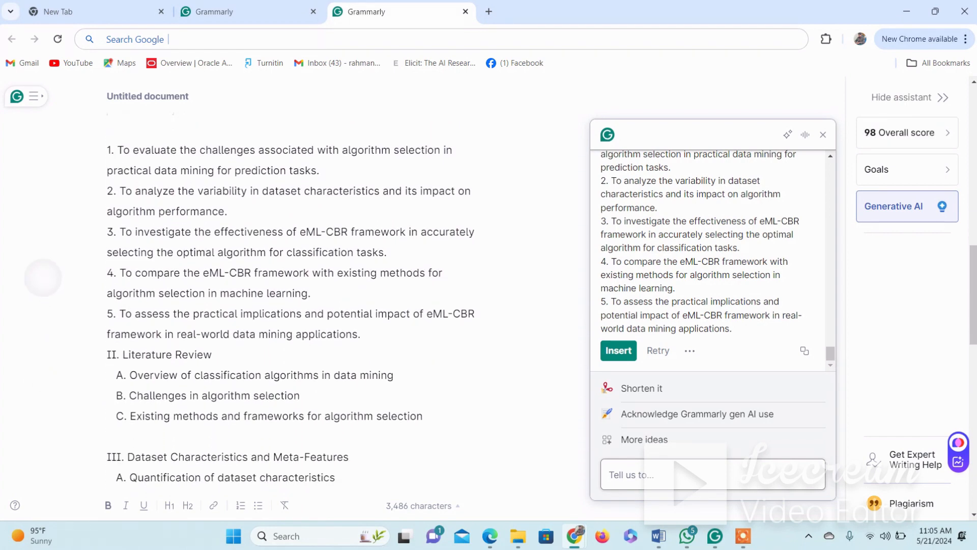
scroll(290, 305, "down", 1)
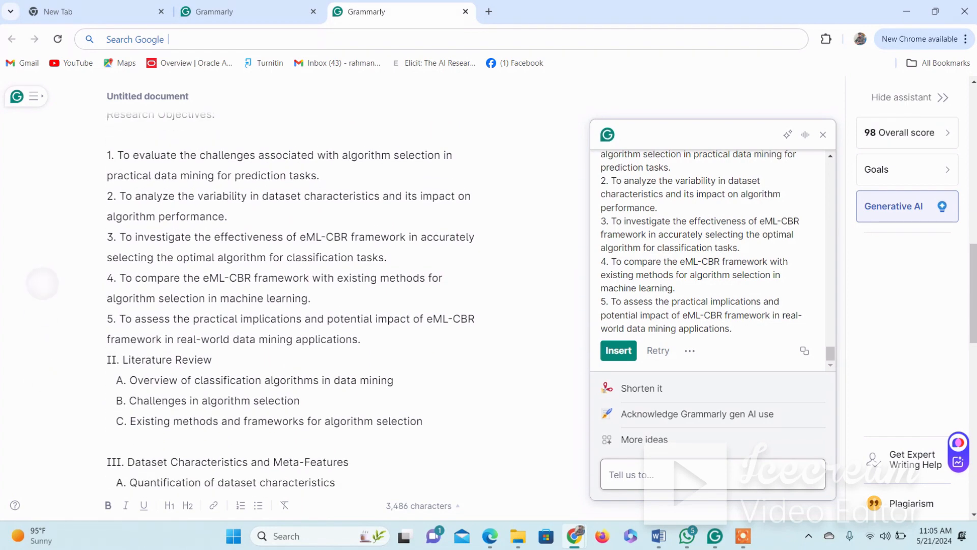
scroll(291, 305, "up", 3)
scroll(290, 305, "down", 1)
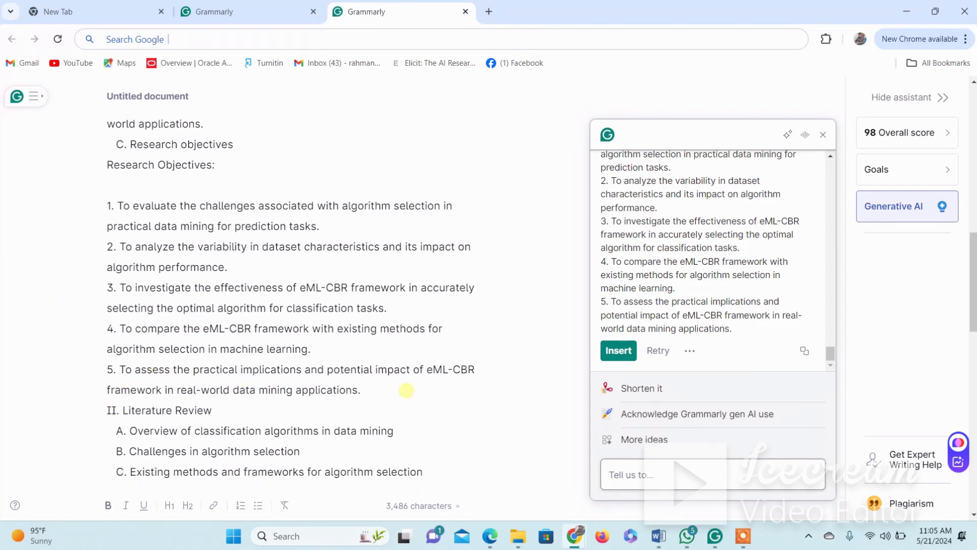
key("Return")
key("Return")
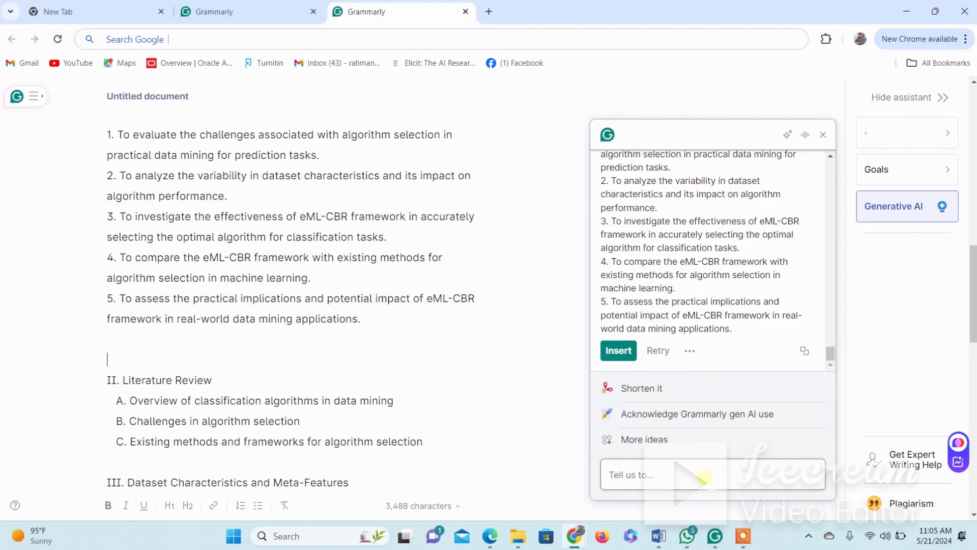
Step: Prompt Generative AI with "generate the reserach question for this list of objectives" and insert the generated question below the objectives
left_click(705, 476)
type("gen")
type("erate the res")
type("erach d")
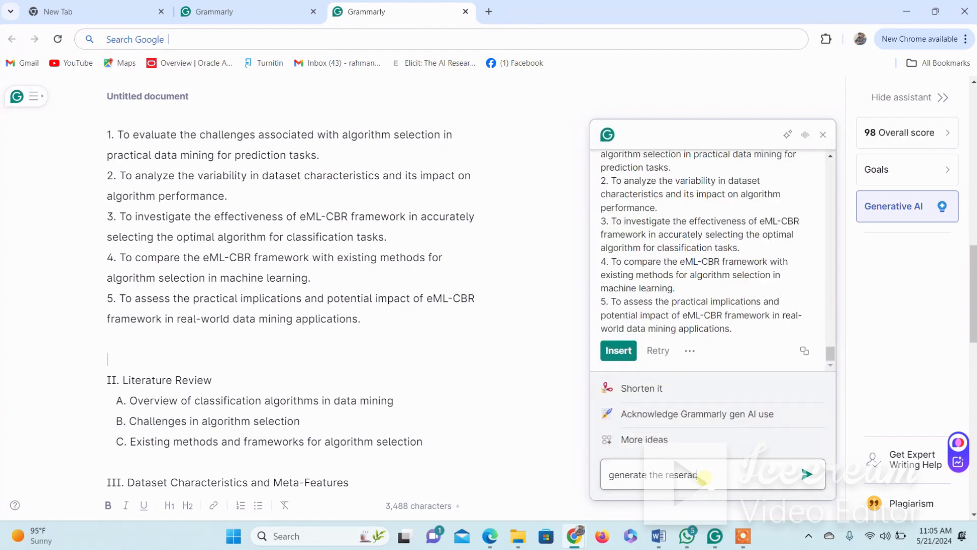
type("uestion for this list of ob")
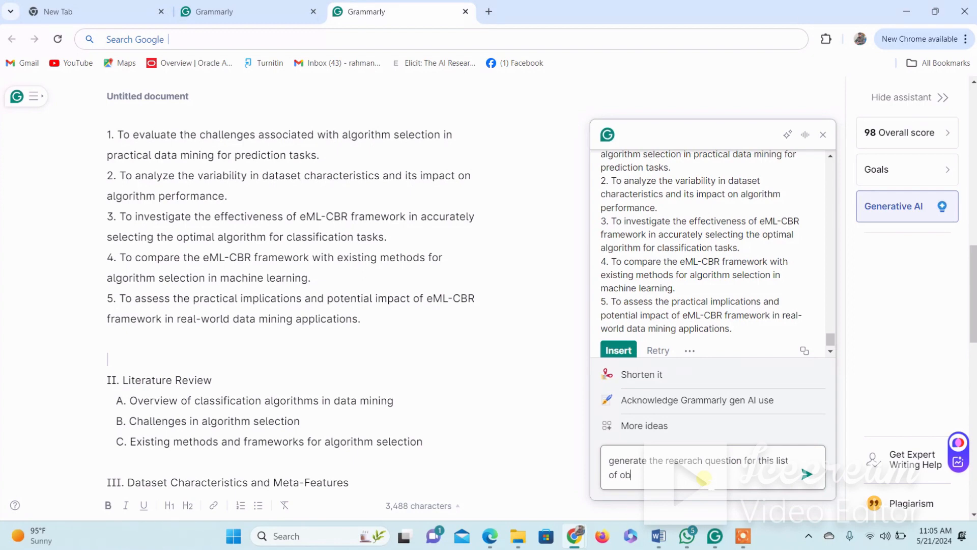
type("jectives")
key("Return")
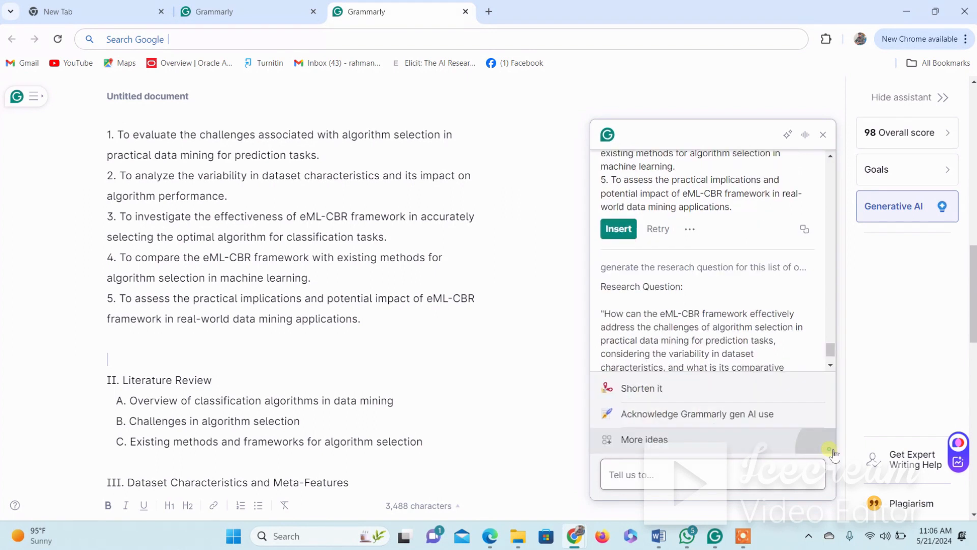
left_click(832, 451)
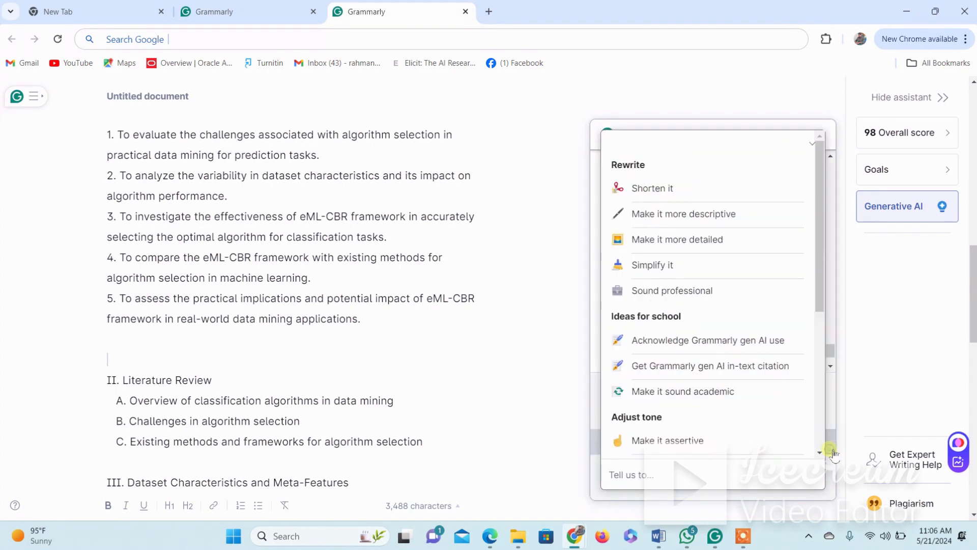
left_click(831, 315)
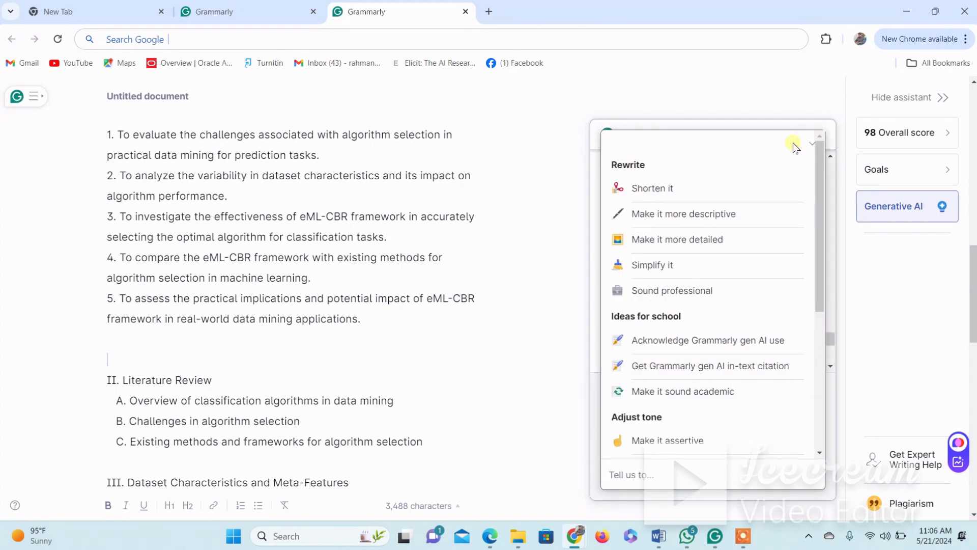
left_click(810, 144)
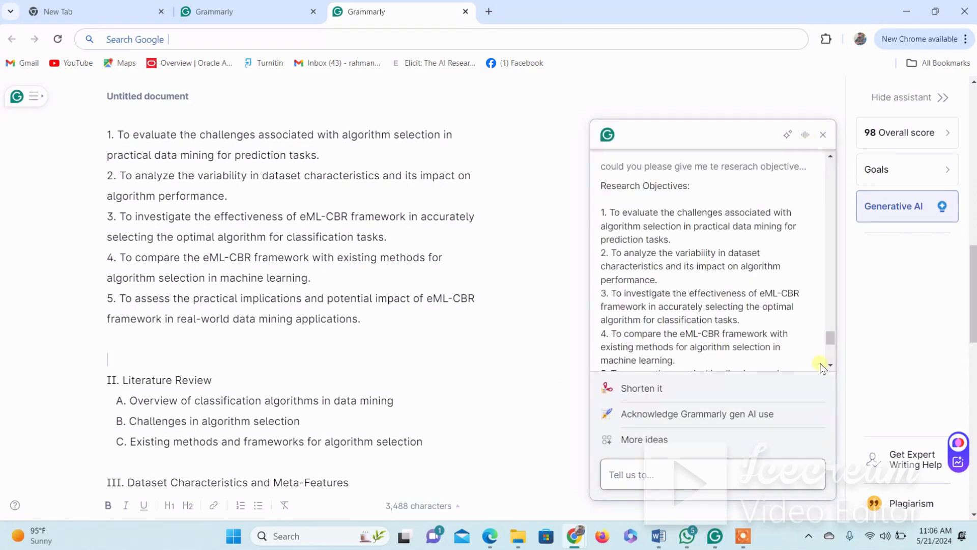
left_click_drag(829, 335, 830, 359)
left_click(624, 352)
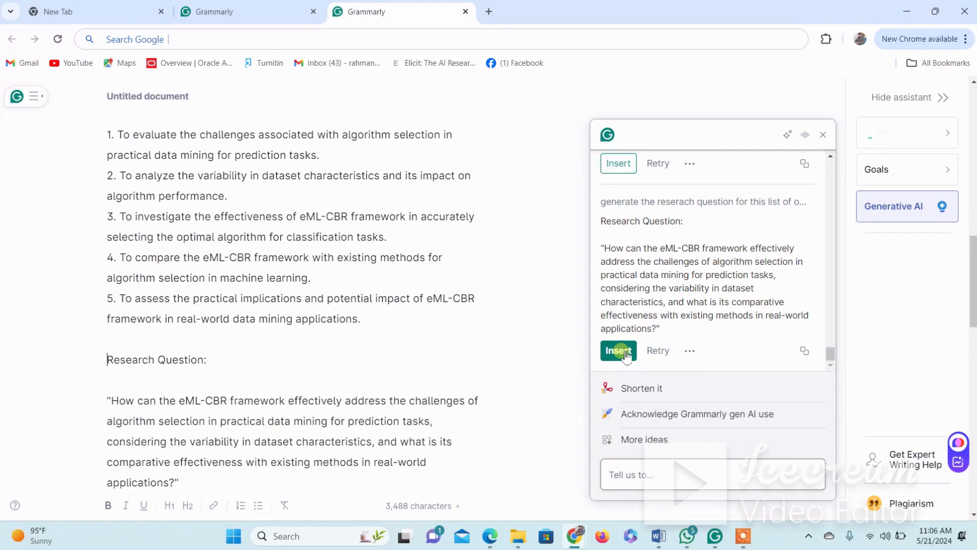
Step: Review the document from the inserted research question down to the Conclusion and back up to the title
scroll(291, 421, "down", 3)
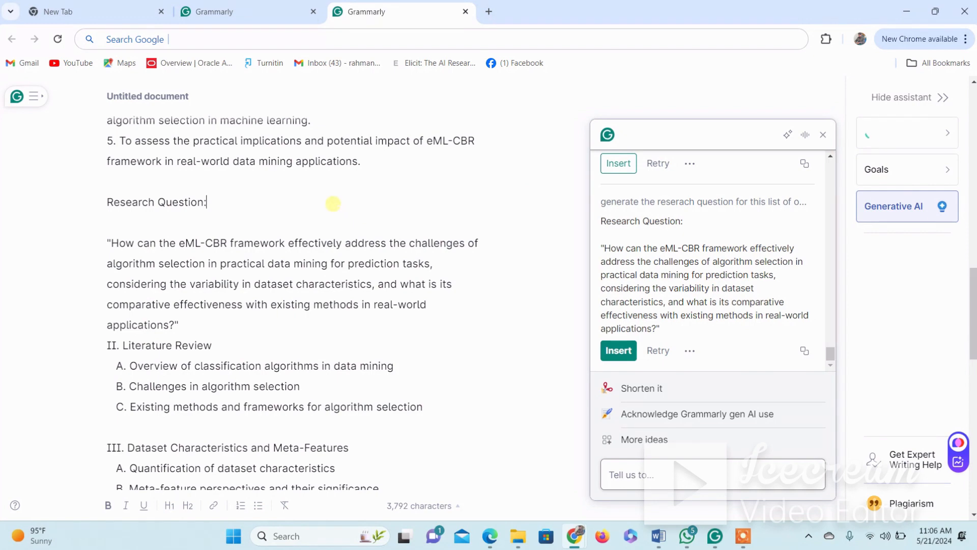
scroll(333, 204, "down", 13)
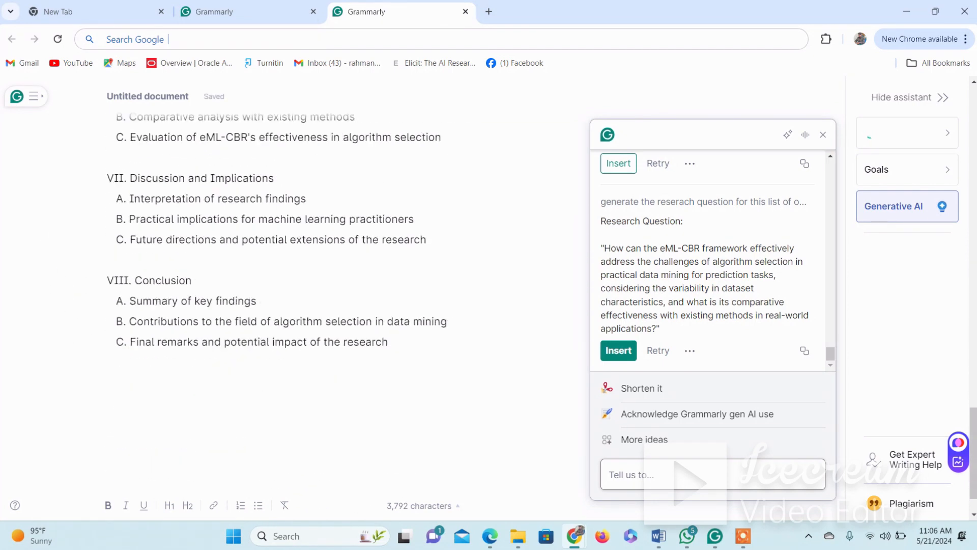
scroll(250, 236, "down", 1)
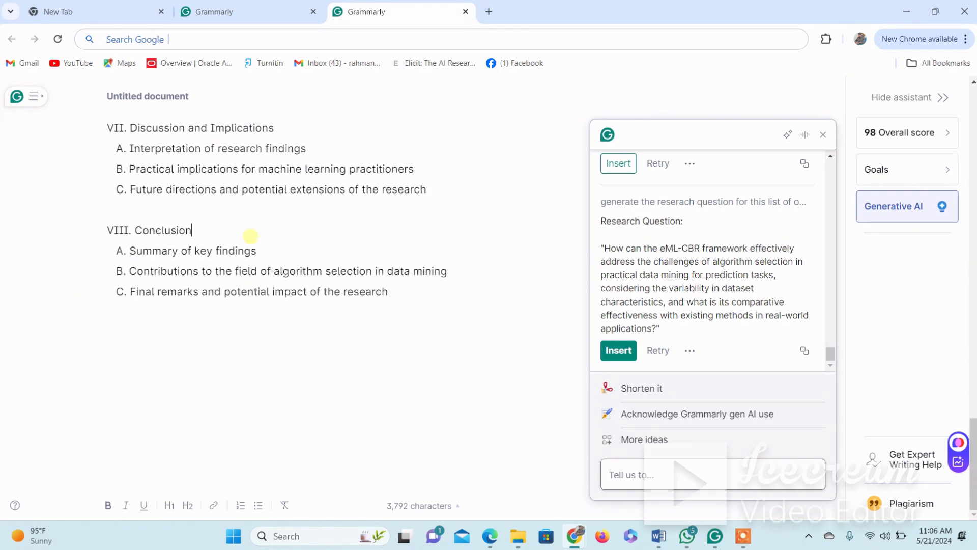
scroll(251, 236, "up", 13)
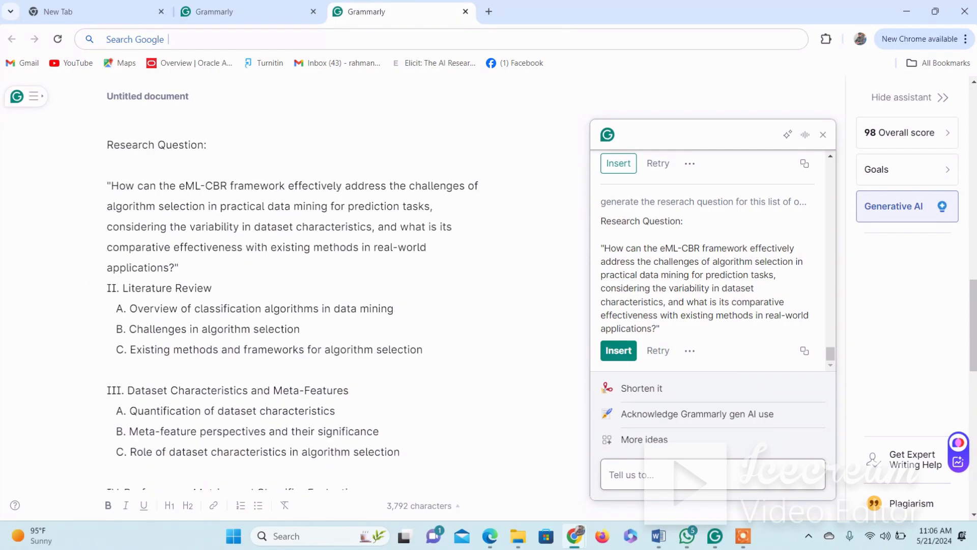
scroll(297, 298, "up", 15)
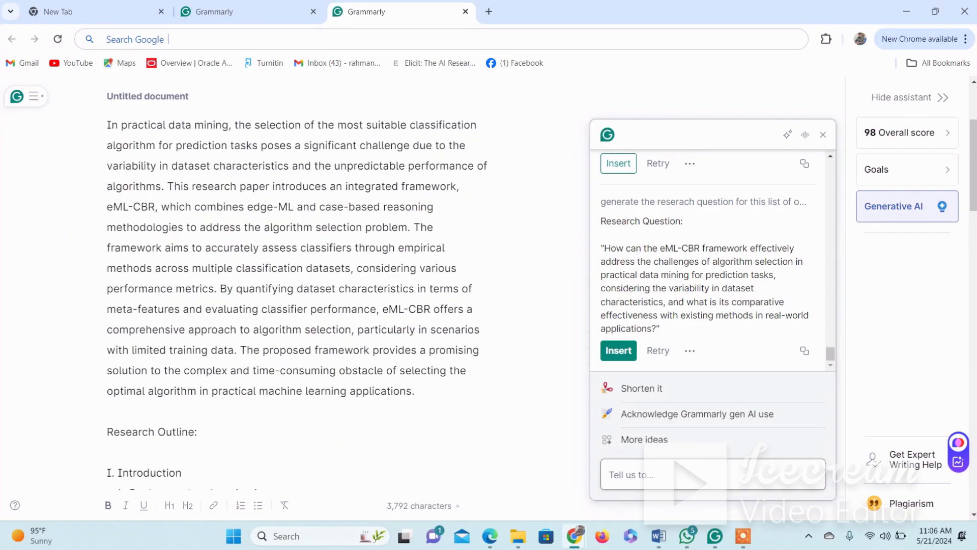
scroll(298, 299, "up", 3)
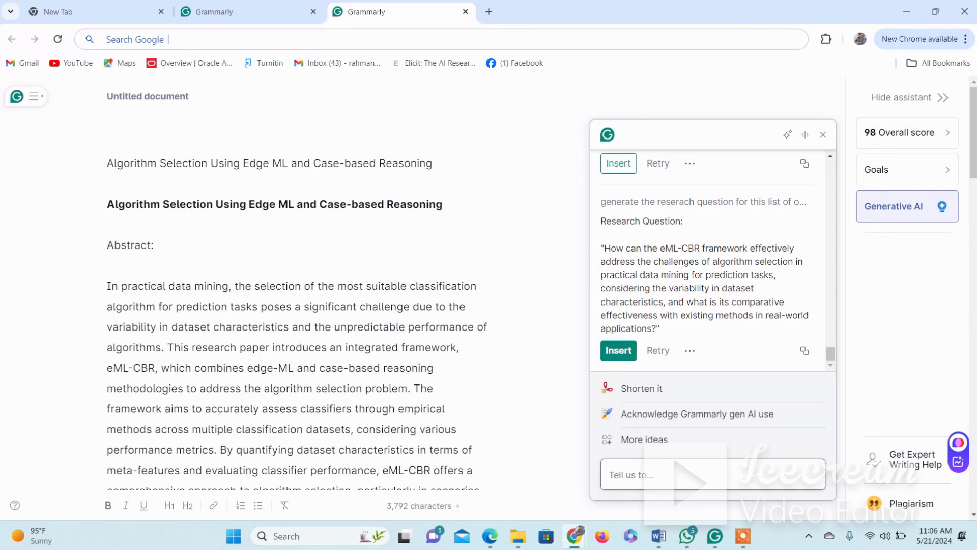